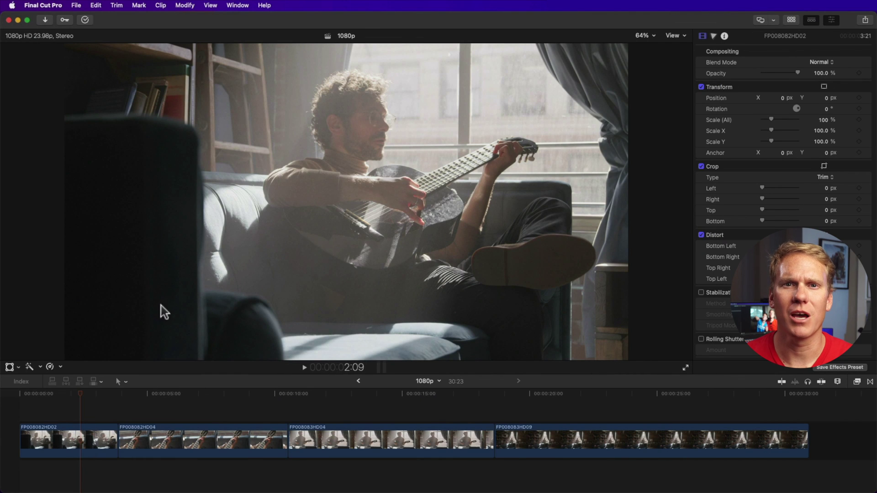
Step: Preview the default export's settings with the Computer format, then cancel the export
left_click(147, 308)
key("super")
key("super+e")
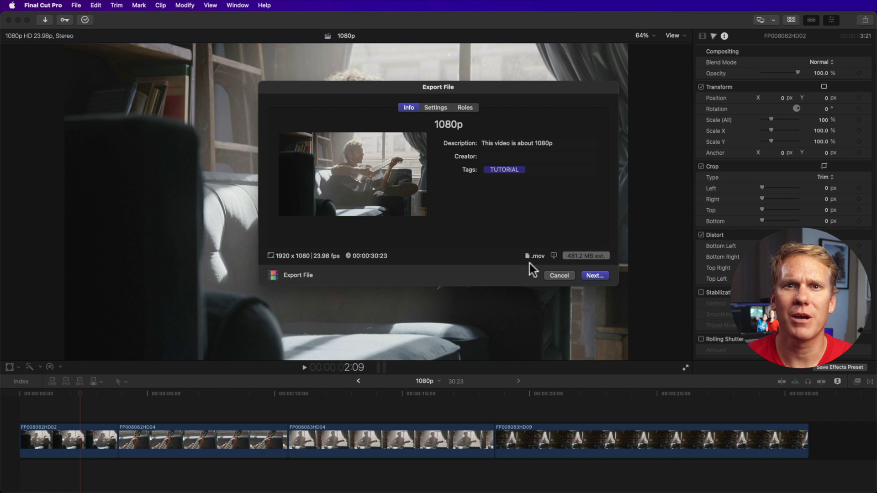
left_click(436, 108)
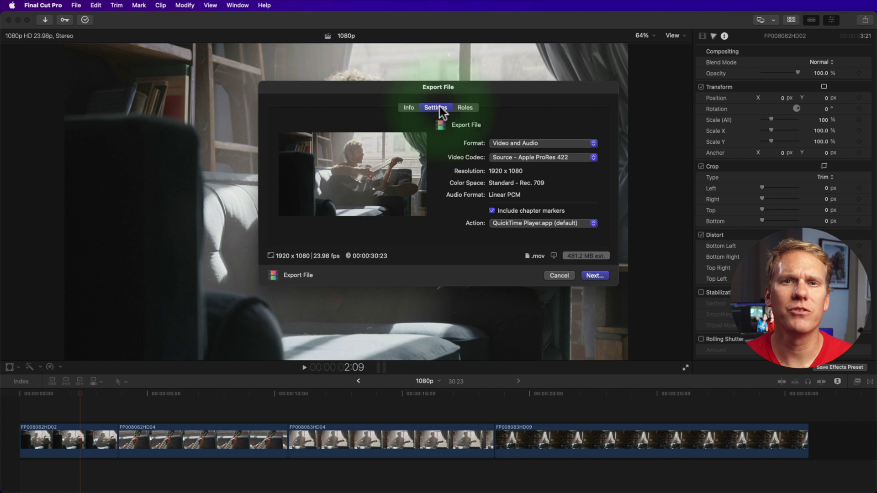
left_click(505, 144)
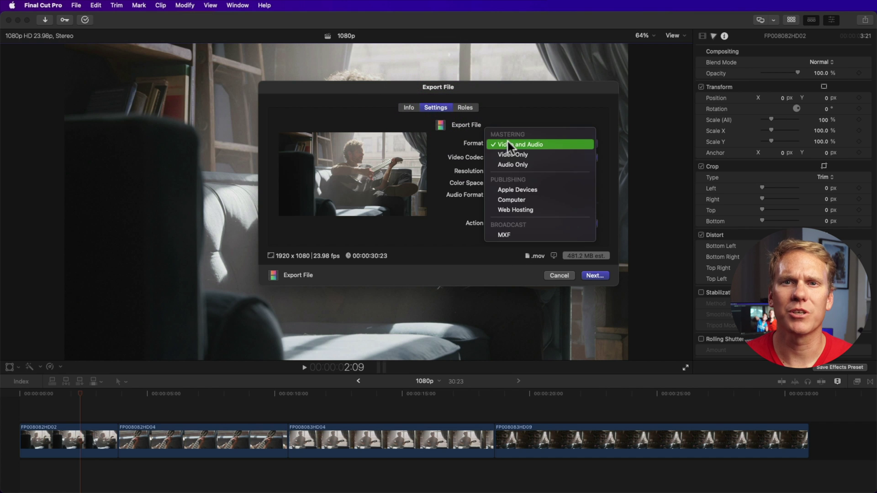
left_click(508, 200)
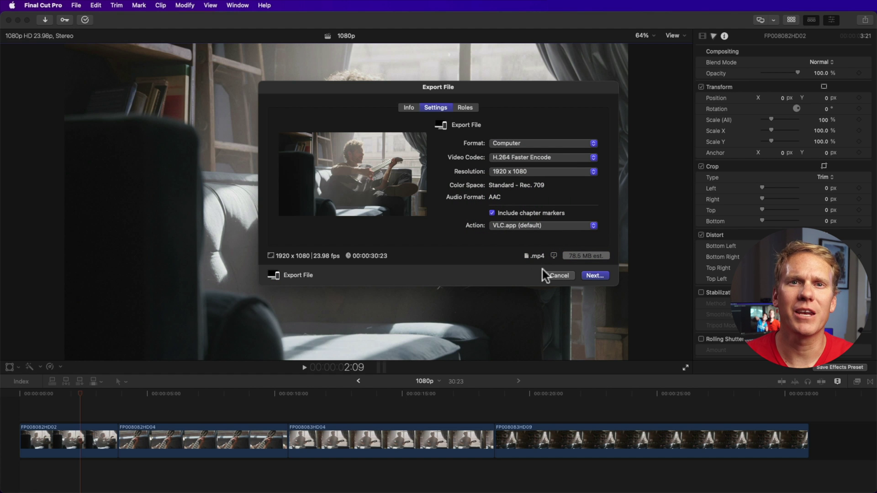
left_click(558, 275)
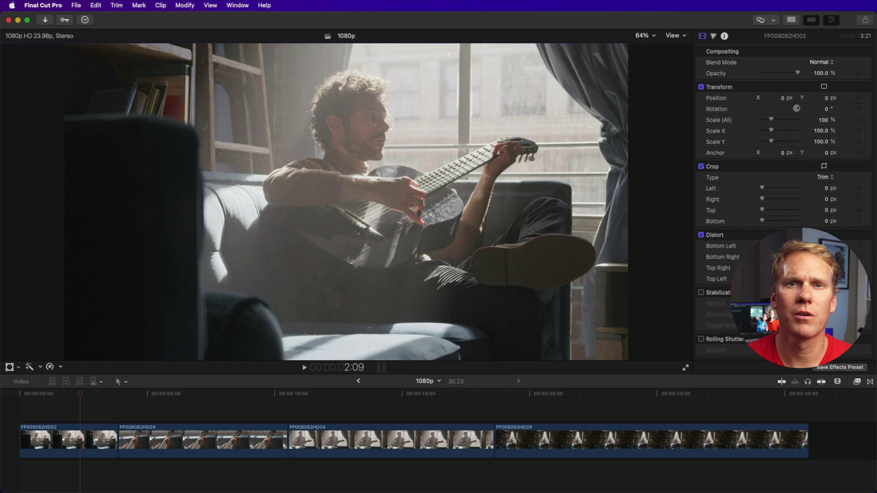
Step: Add an Export File share destination and rename it 'Export Mp4'
key("Right")
key("Right")
key("Right")
key("Right")
left_click(862, 22)
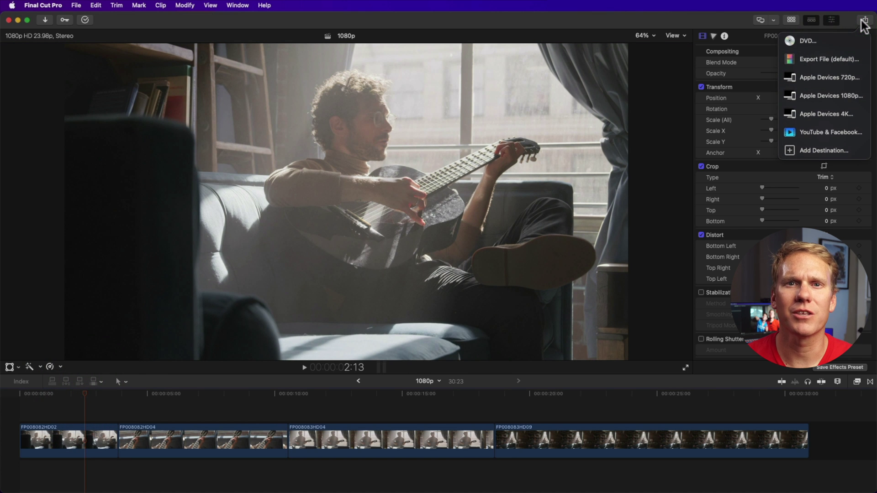
left_click(817, 155)
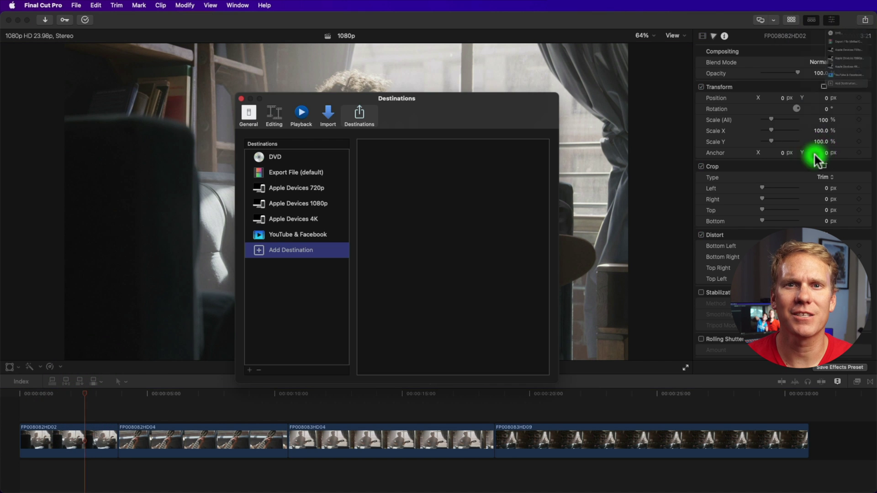
left_click_drag(384, 256, 283, 251)
left_click(283, 250)
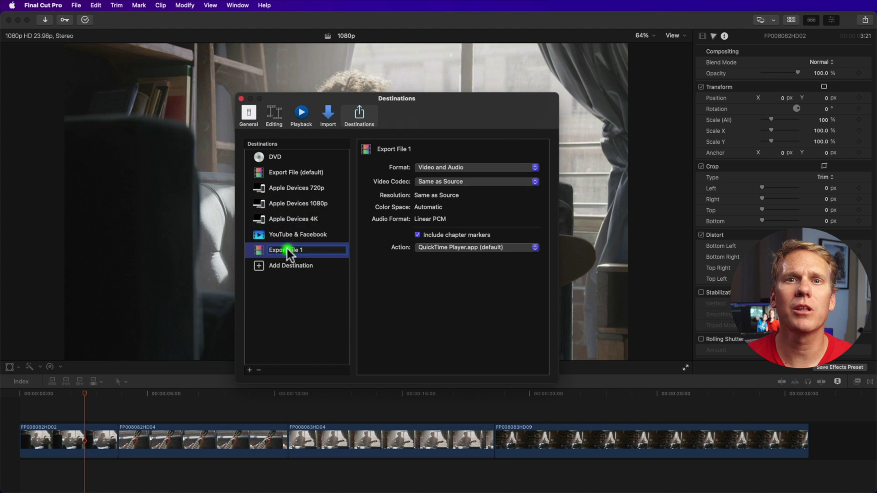
type("Export Mp4")
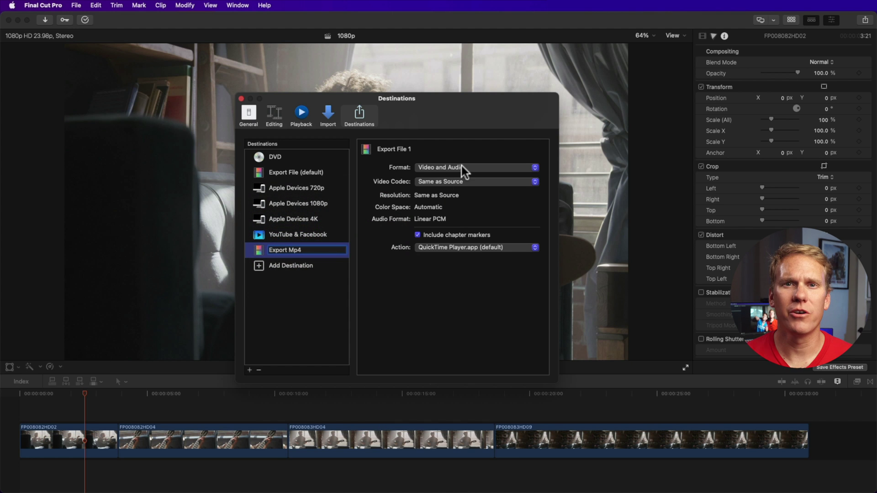
Step: Give Export Mp4 the Computer format, H.264 Better Quality codec and 4096 x 2160 resolution
left_click(461, 167)
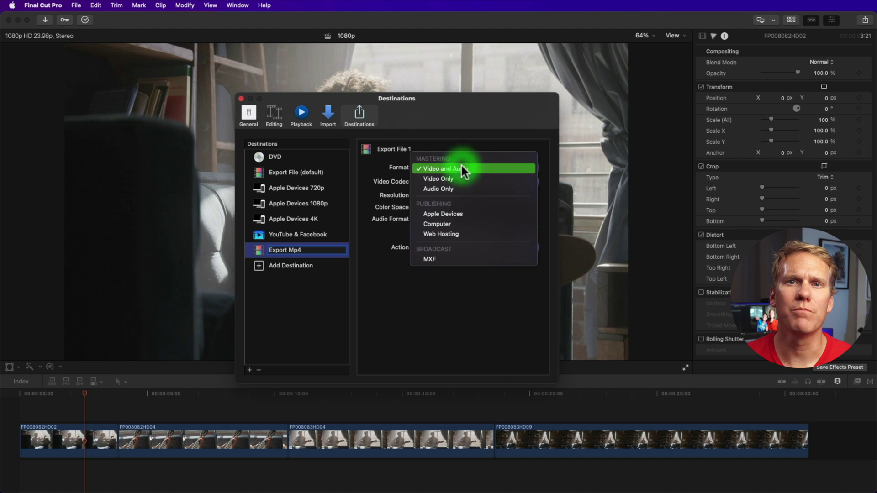
left_click(440, 222)
left_click(446, 182)
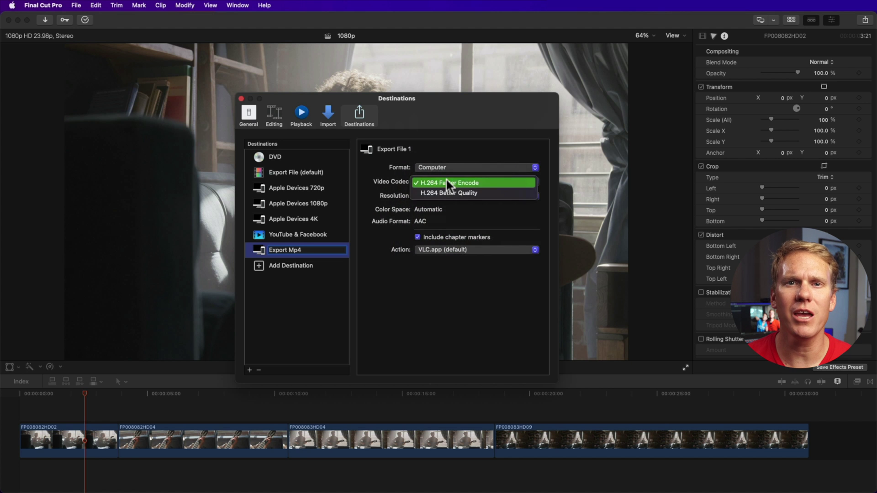
left_click(447, 190)
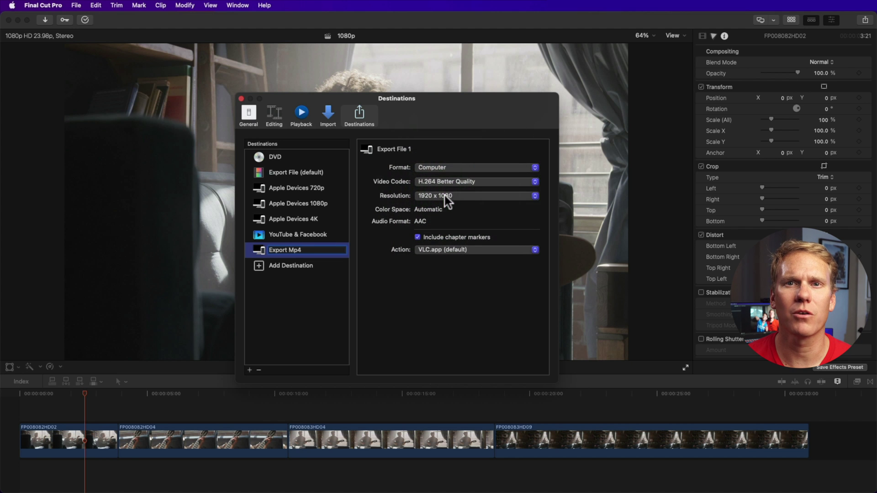
left_click(443, 196)
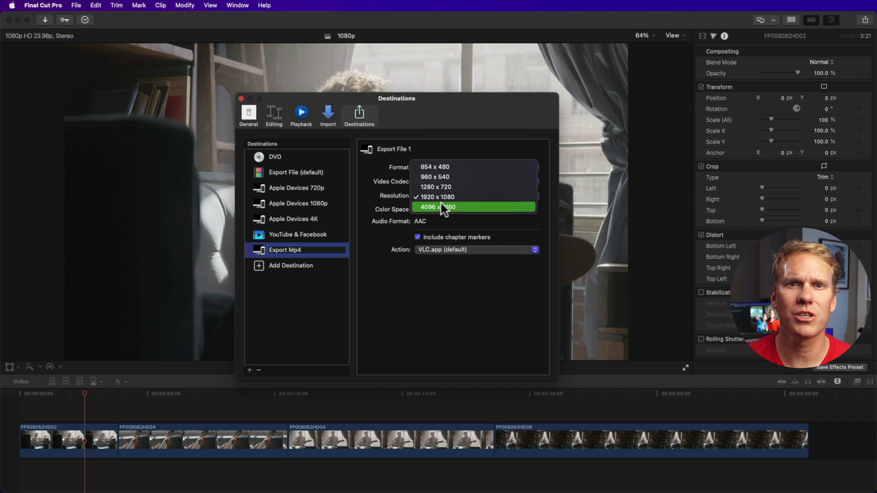
left_click(440, 203)
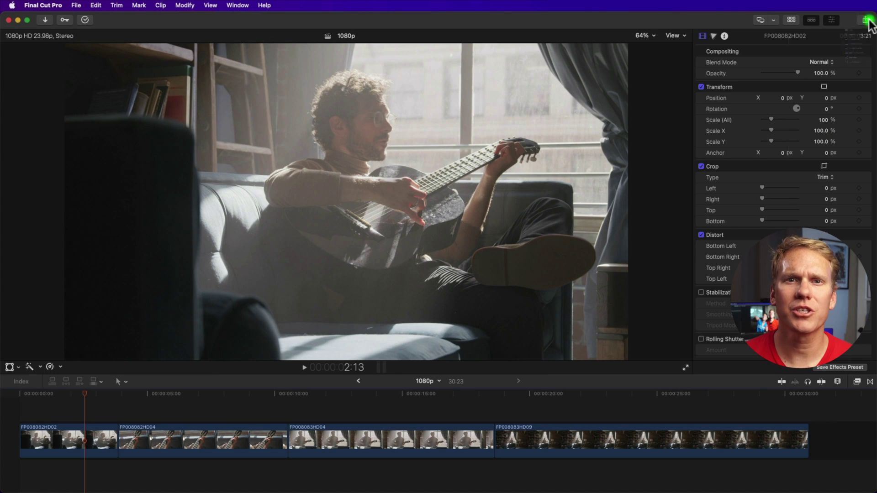
left_click(865, 20)
Step: Test-start an Export Mp4 export and cancel it, then make Export Mp4 the default destination
left_click(822, 151)
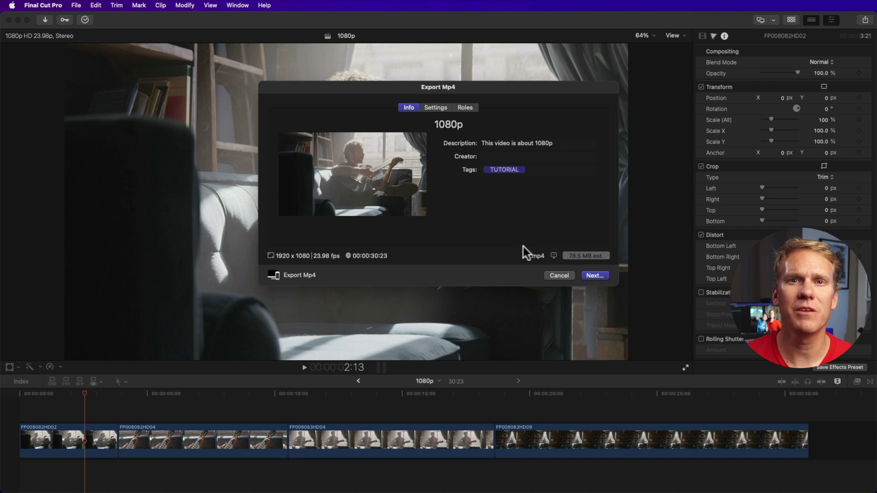
key("Escape")
left_click(865, 21)
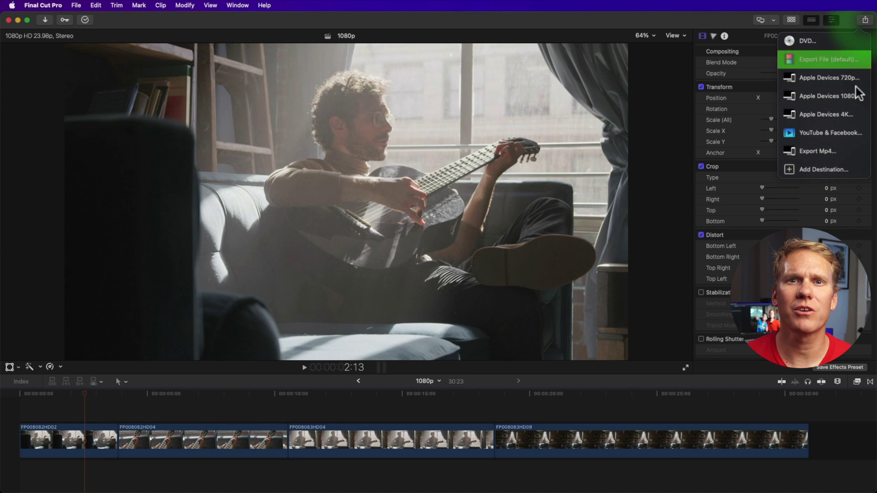
left_click(824, 168)
right_click(284, 251)
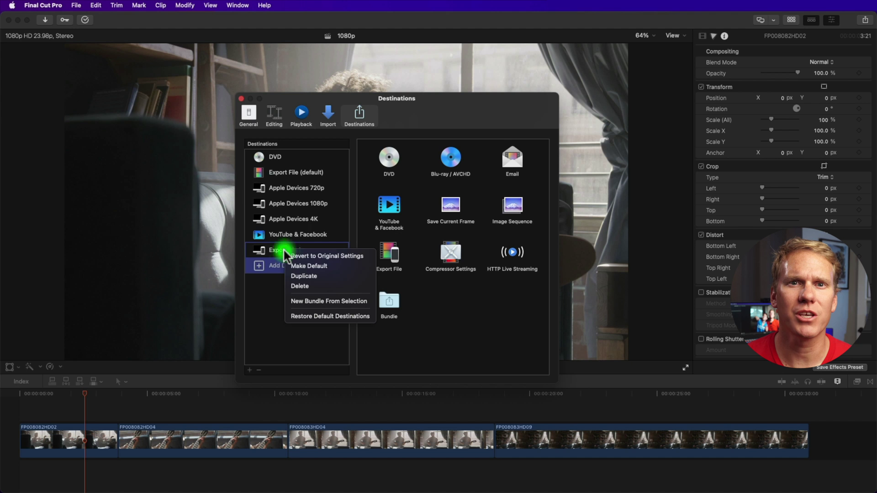
left_click(292, 265)
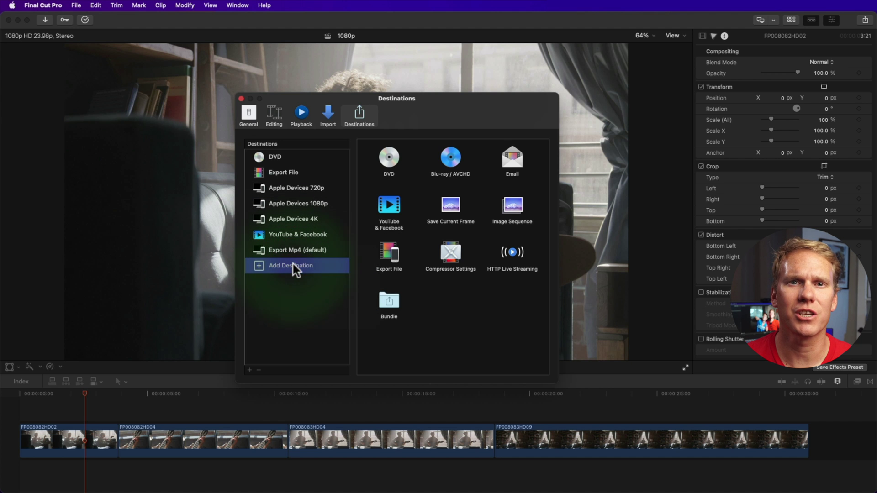
left_click(243, 99)
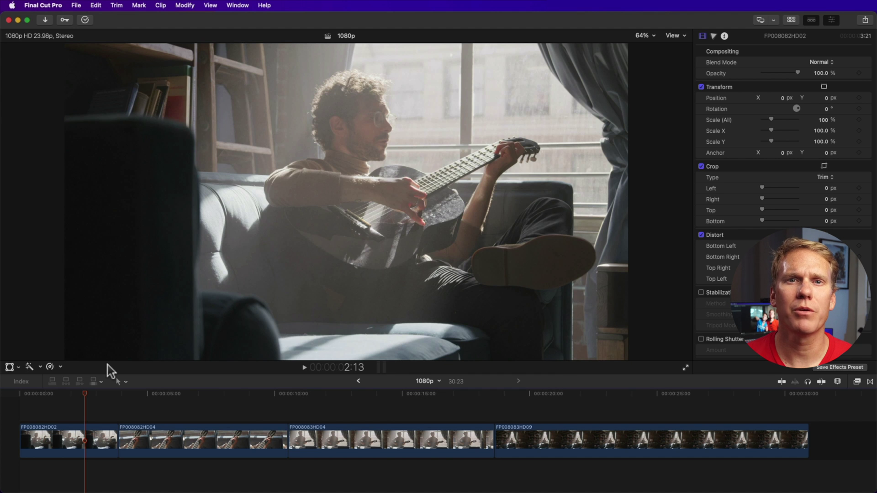
Step: Check Export Mp4's resolution options for the 2560x1440 project, keep 1920 x 1080, then open the 5K project
key("super+e")
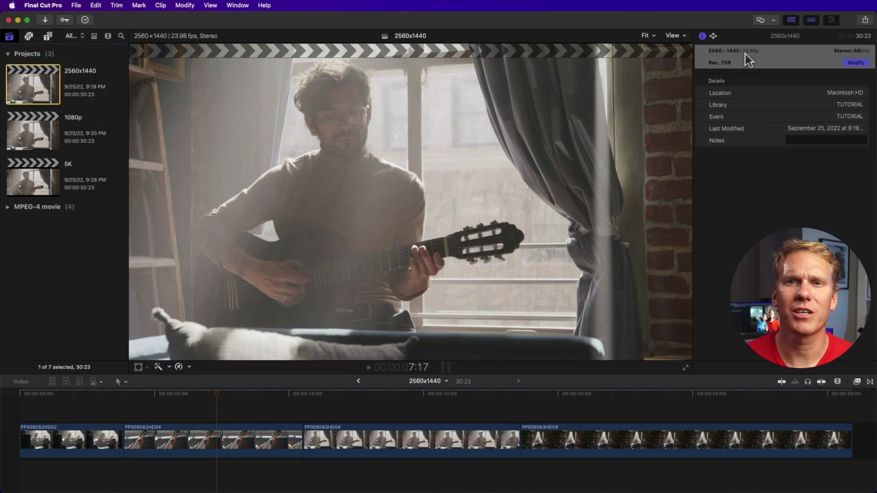
left_click(864, 21)
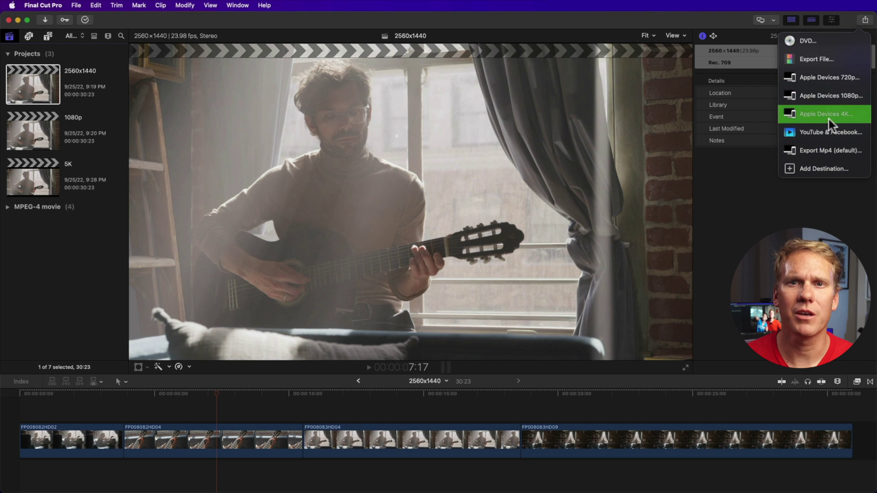
left_click(812, 141)
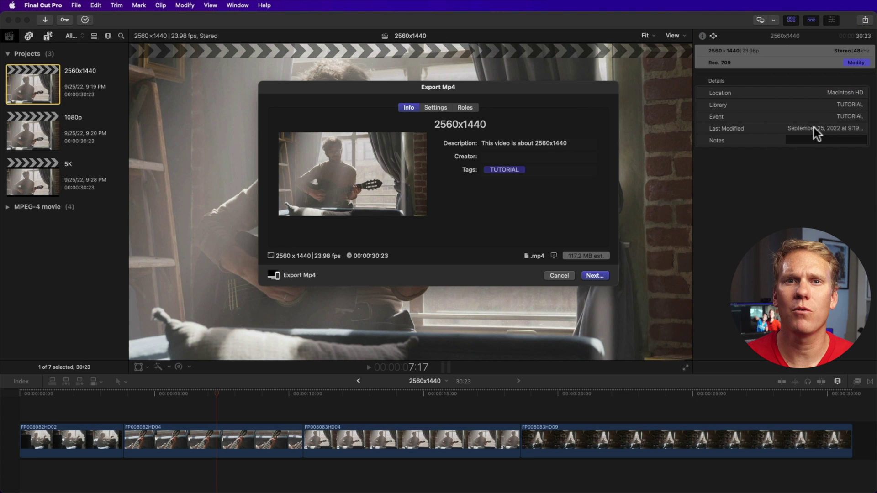
left_click(436, 108)
left_click(502, 174)
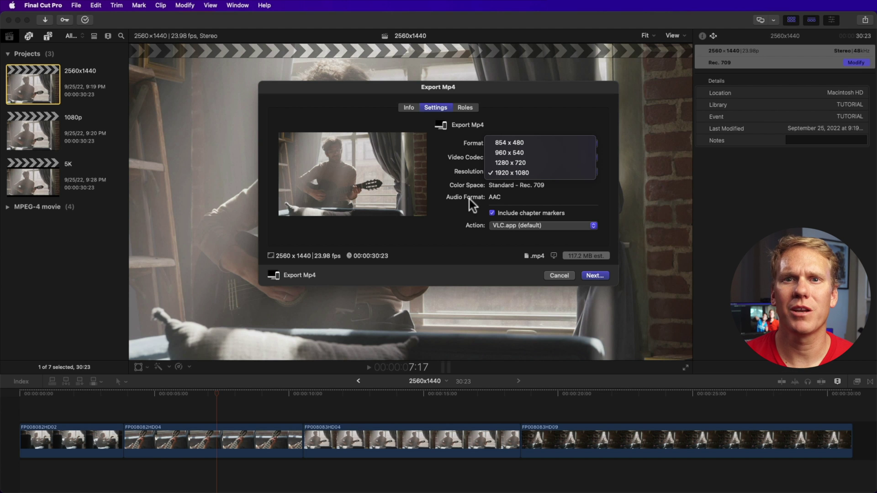
left_click(514, 171)
left_click(408, 108)
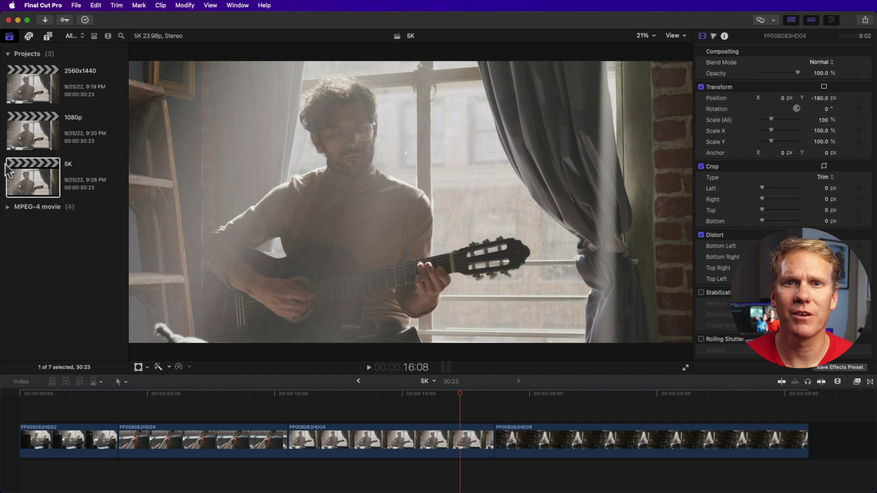
left_click(27, 181)
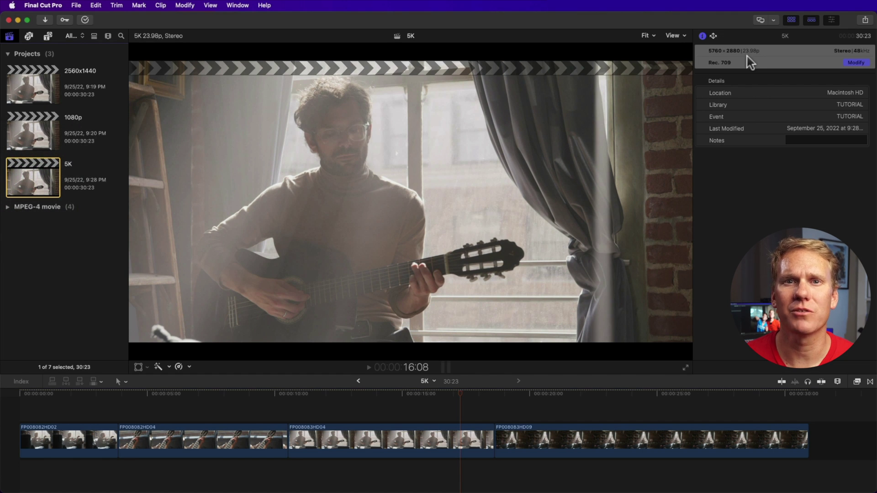
Step: Start and cancel a 5K Export Mp4 export, then confirm Export File gives .mov and cancel
left_click(865, 22)
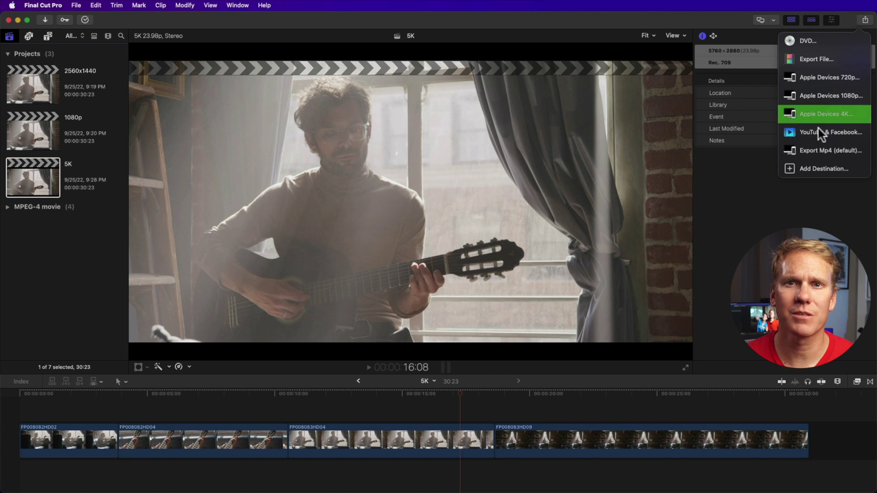
left_click(813, 147)
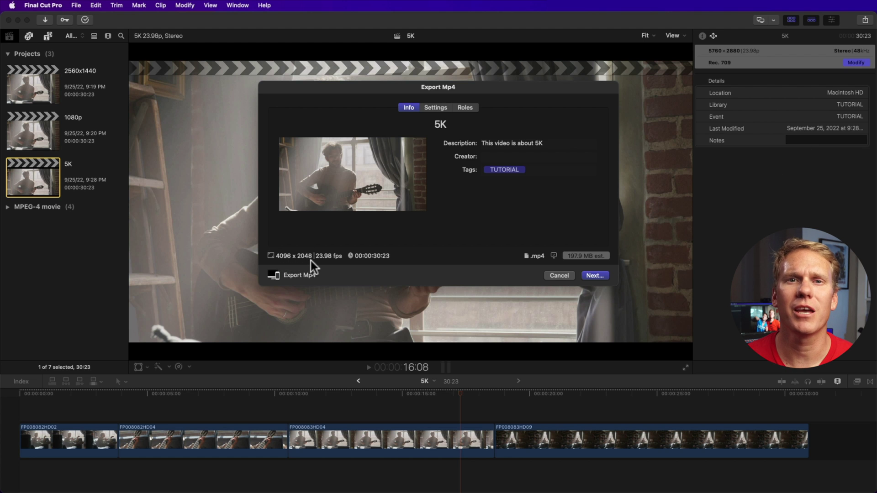
key("Escape")
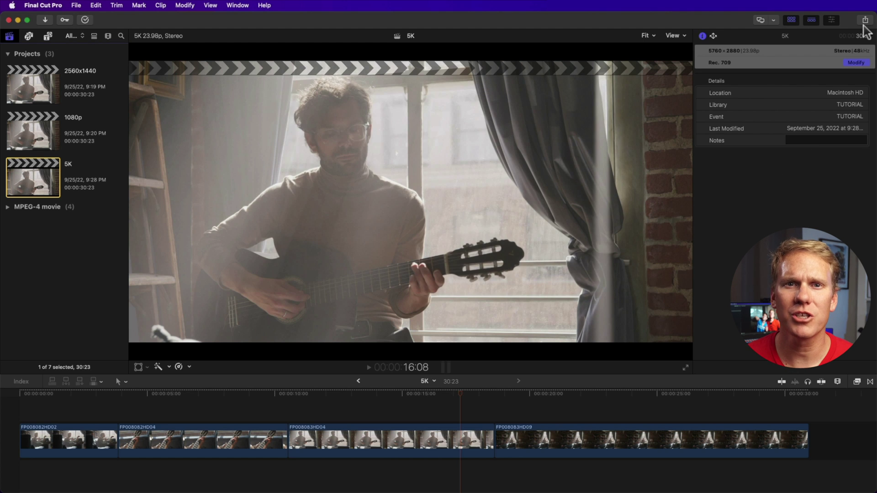
left_click(865, 20)
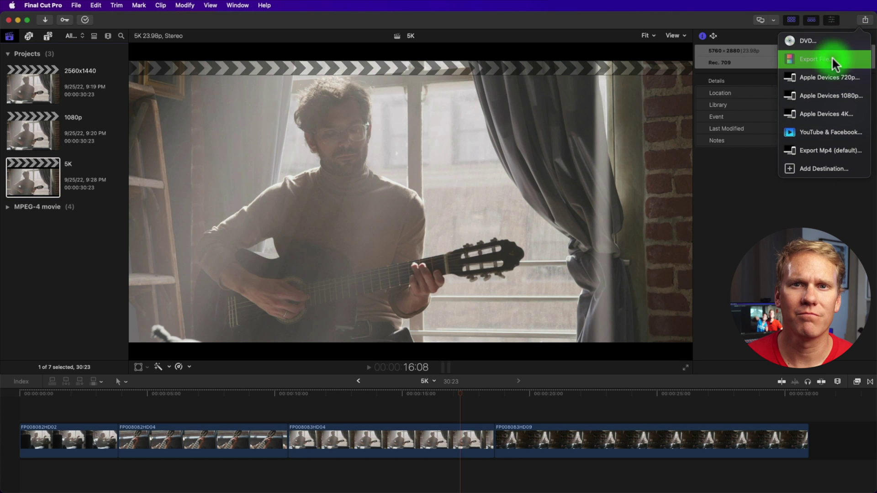
left_click(831, 57)
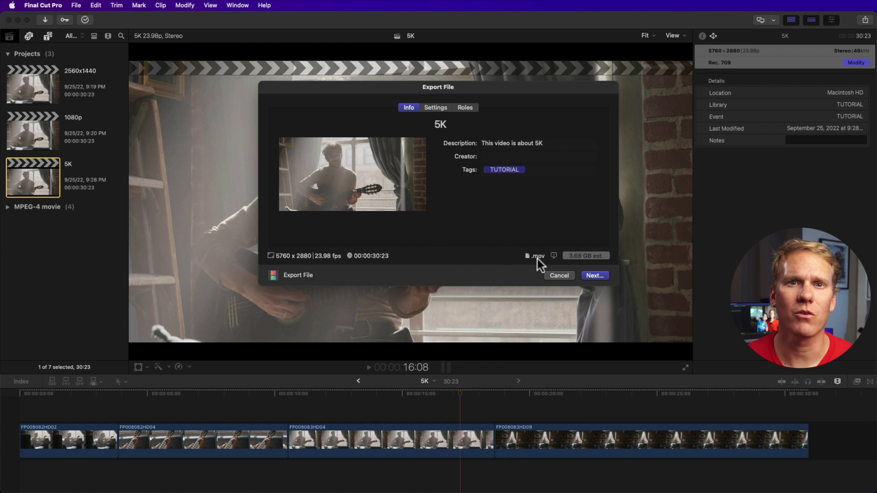
left_click(554, 276)
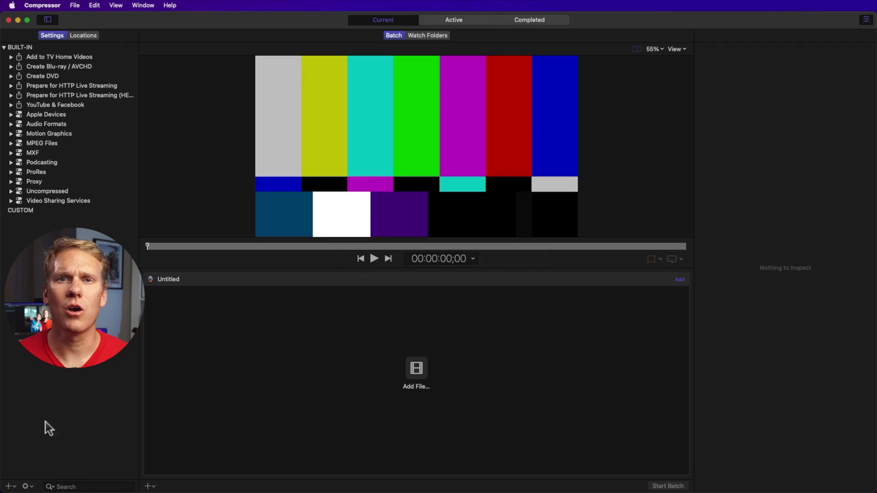
Step: Create a new Compressor setting with MPEG-4 format named 'Export Automatic Mp4'
left_click(9, 486)
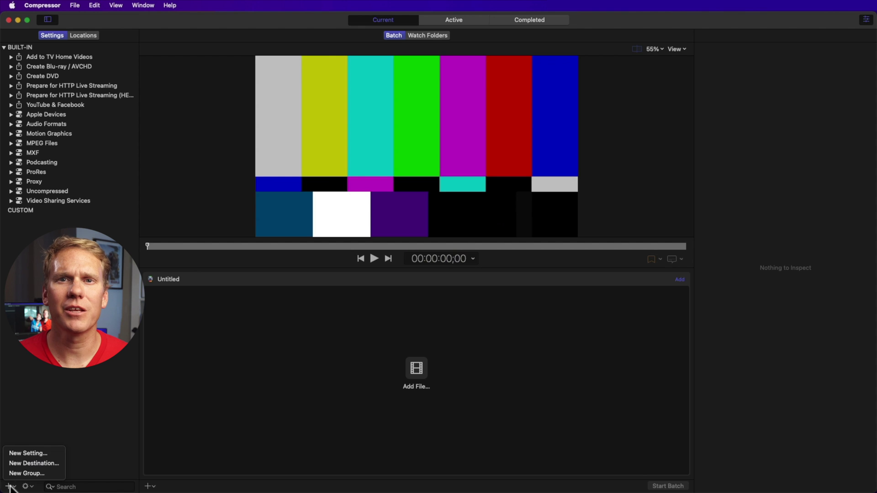
left_click(34, 449)
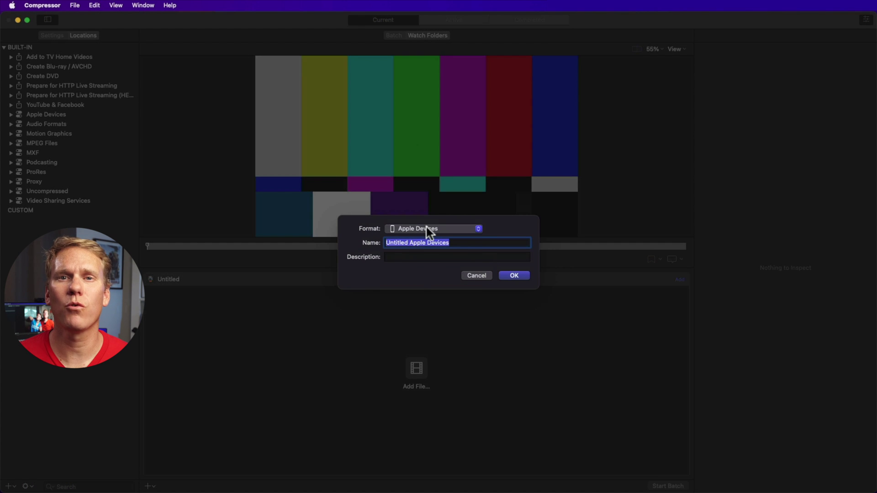
left_click(426, 228)
left_click(421, 306)
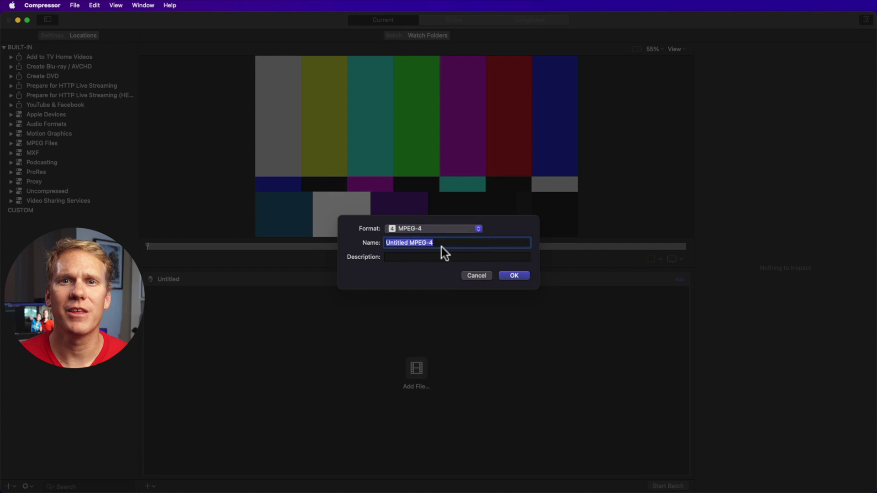
type("Export Automa")
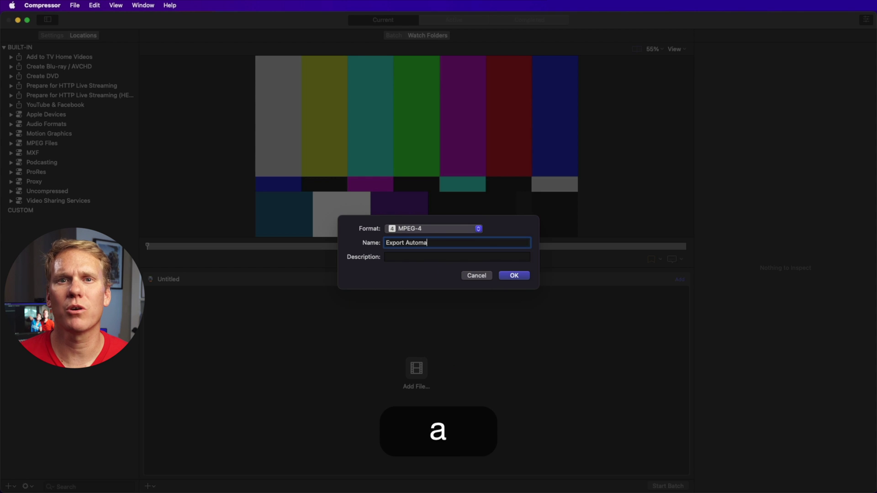
type("tic Mp4")
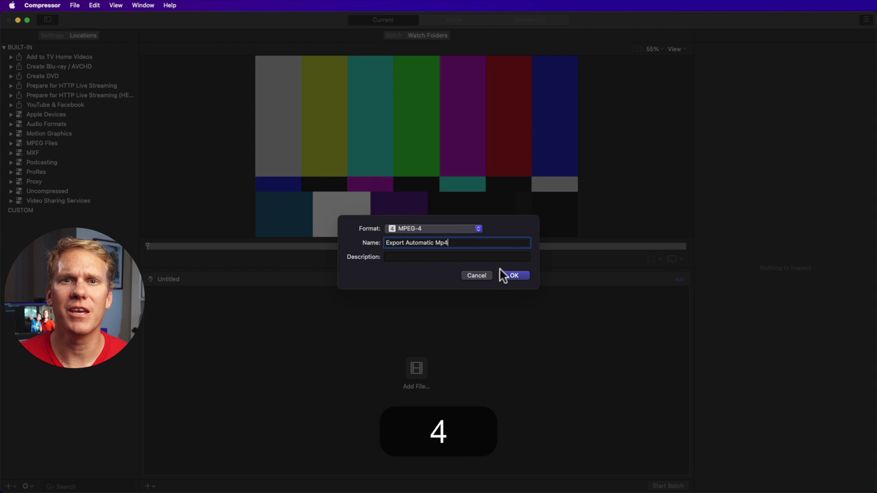
left_click(501, 273)
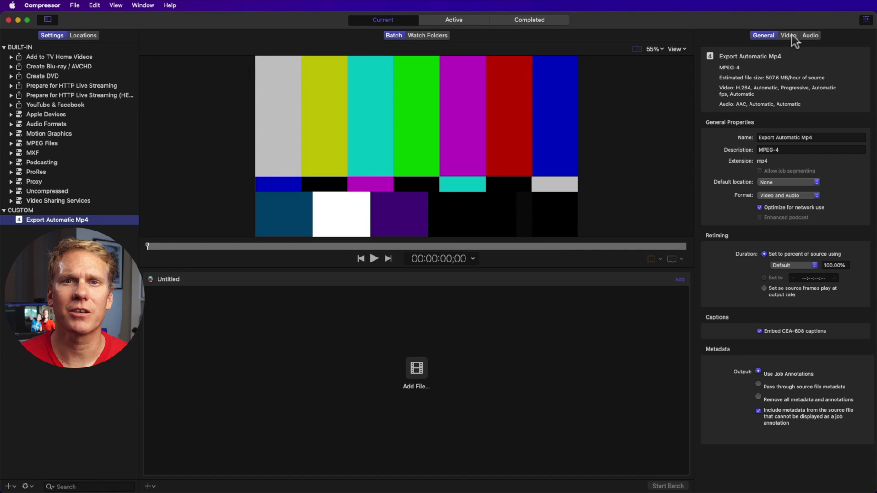
Step: Set the video average data rate to Computer playback and the audio bit rate to 320 kbps
left_click(792, 36)
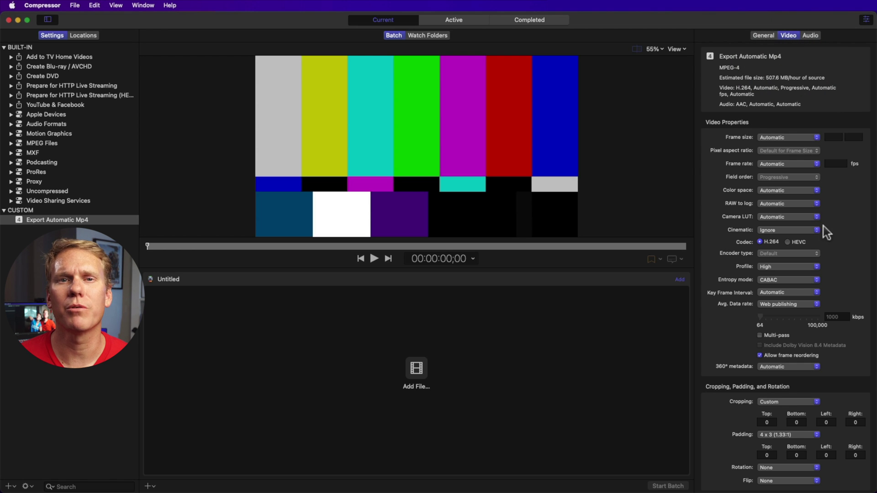
left_click(786, 304)
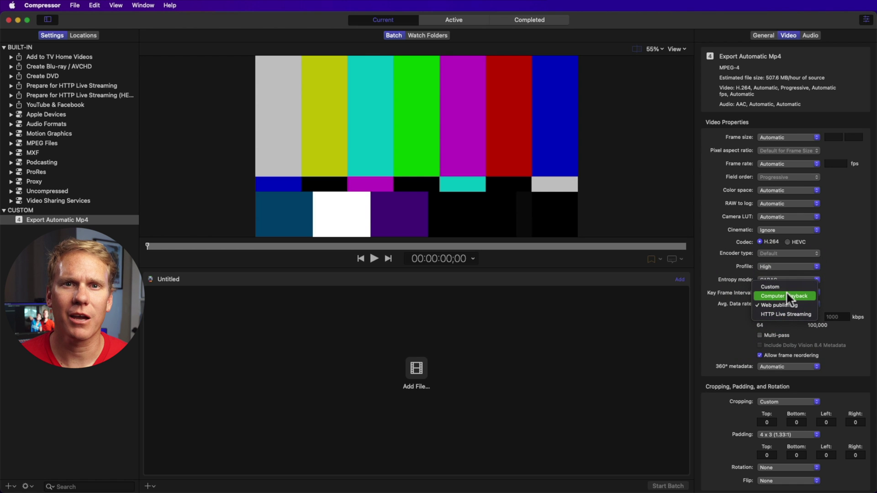
left_click(786, 294)
left_click(805, 35)
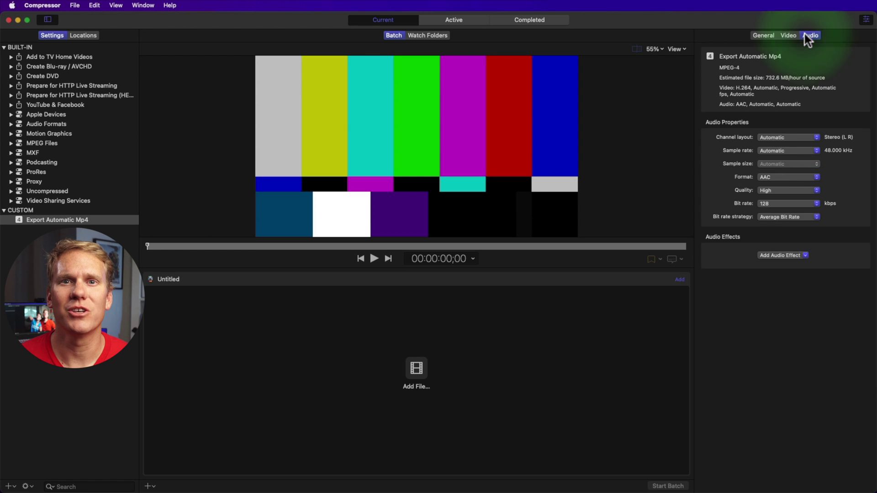
left_click(792, 204)
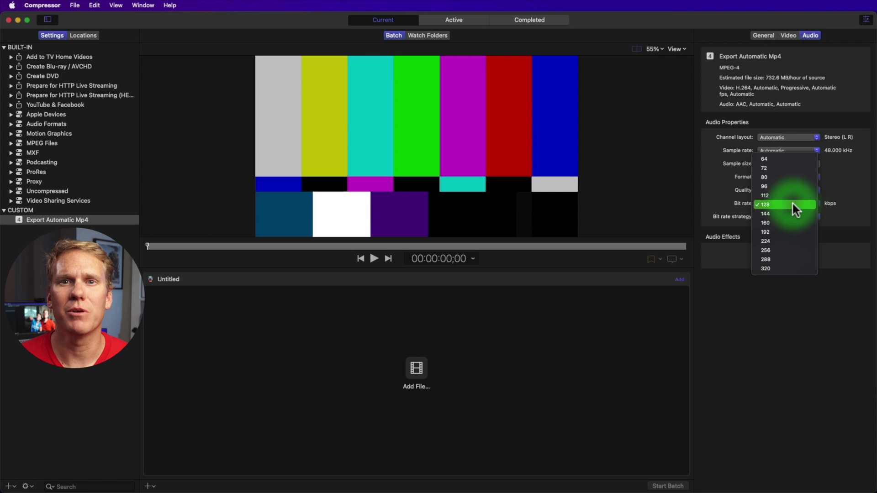
left_click(772, 266)
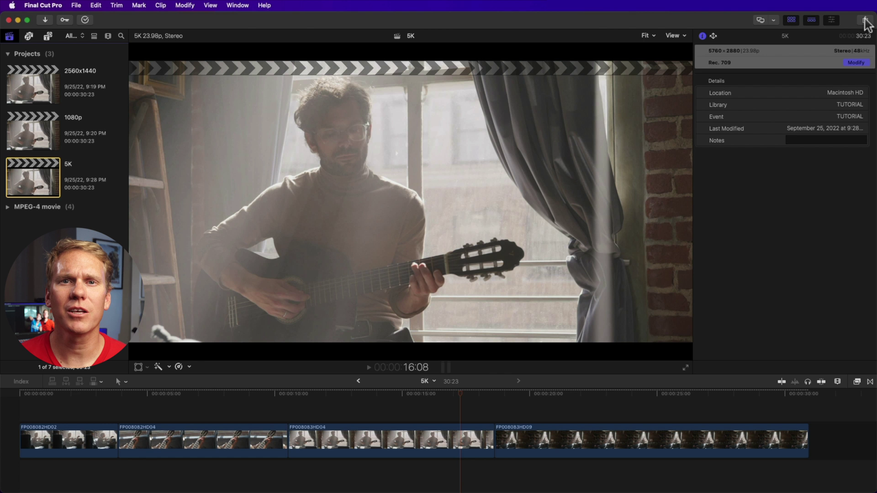
Step: Add a Compressor Settings destination using Custom > Export Automatic Mp4, then close the Destinations preferences
left_click(865, 20)
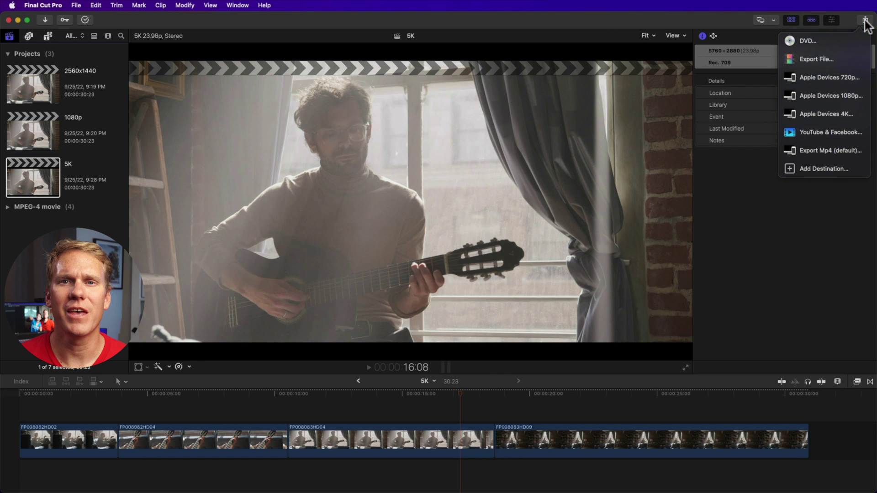
left_click(799, 167)
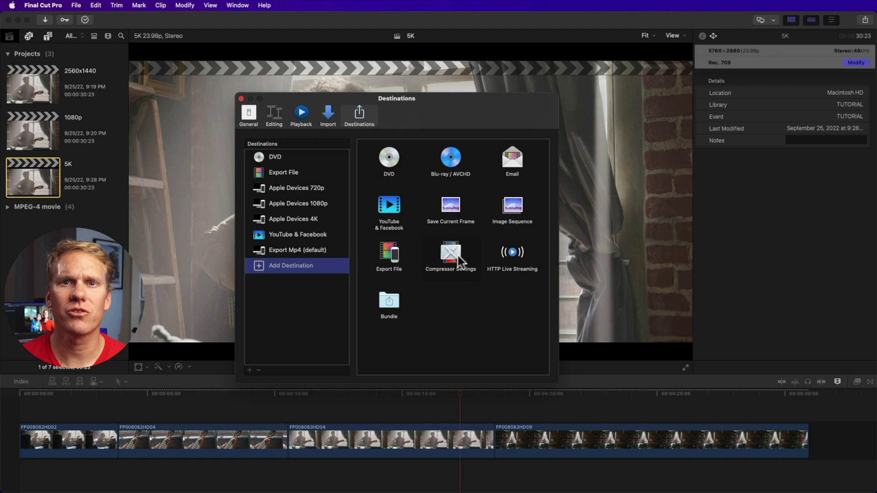
left_click_drag(441, 254, 307, 264)
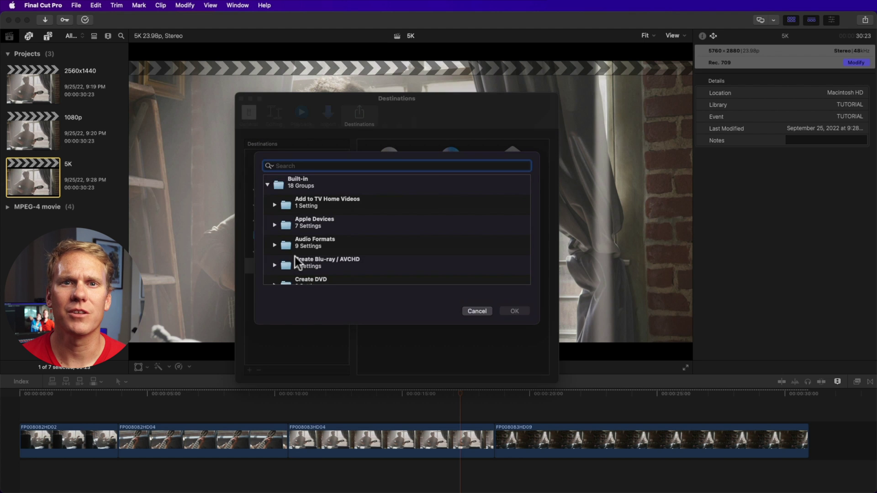
scroll(303, 207, "down", 10)
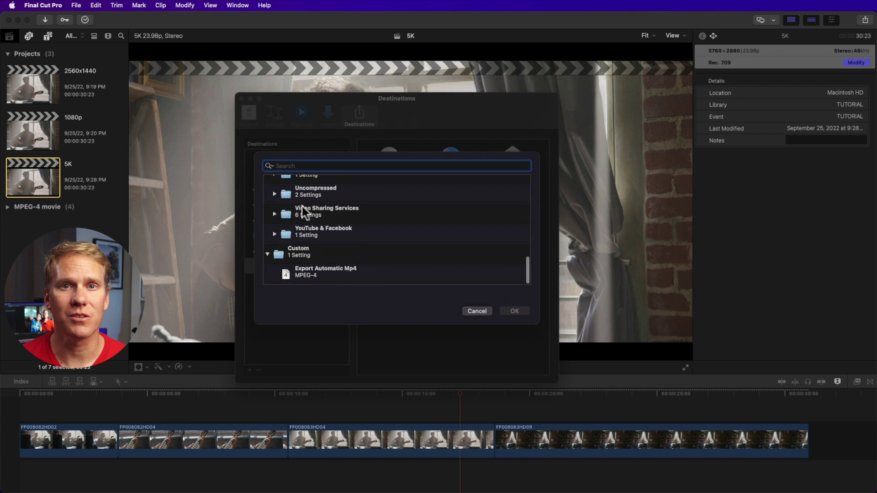
left_click(306, 274)
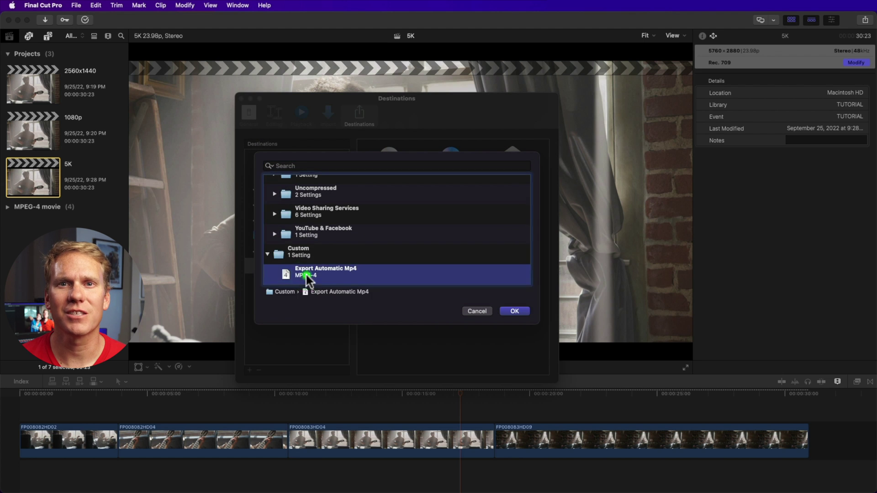
left_click(514, 312)
key("super+w")
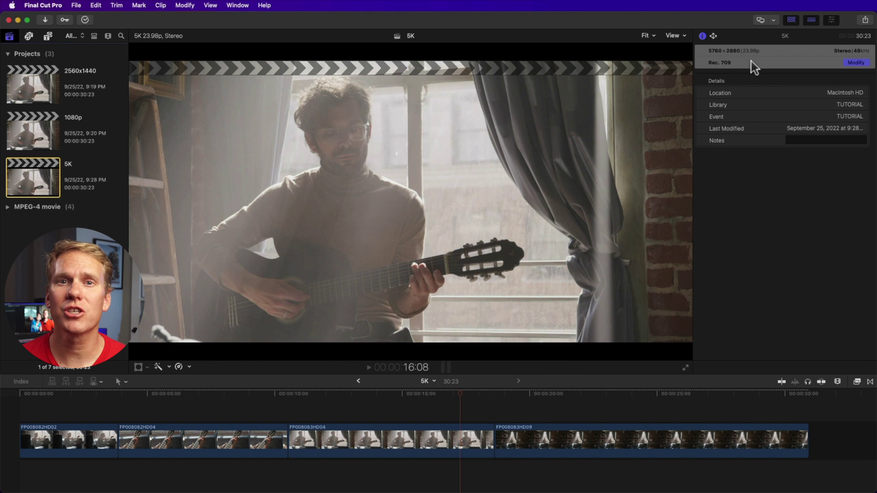
Step: Open the Export Automatic Mp4 export dialog from the share destinations list
left_click(865, 20)
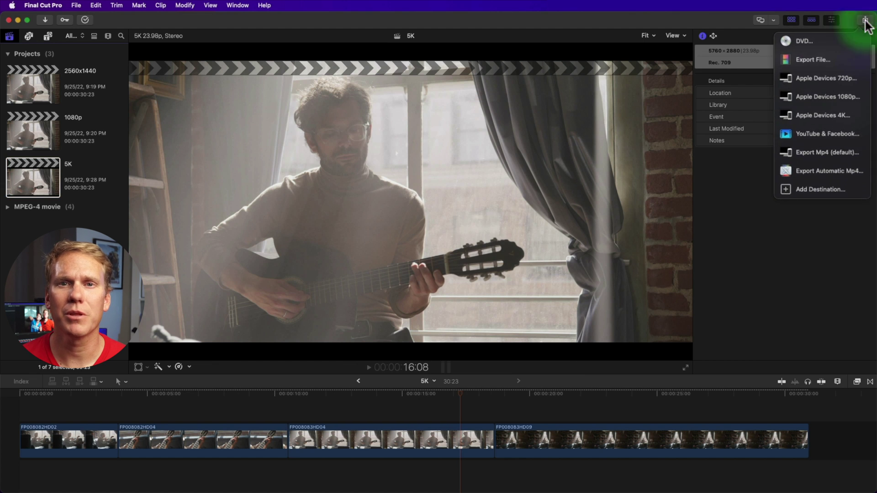
left_click(823, 169)
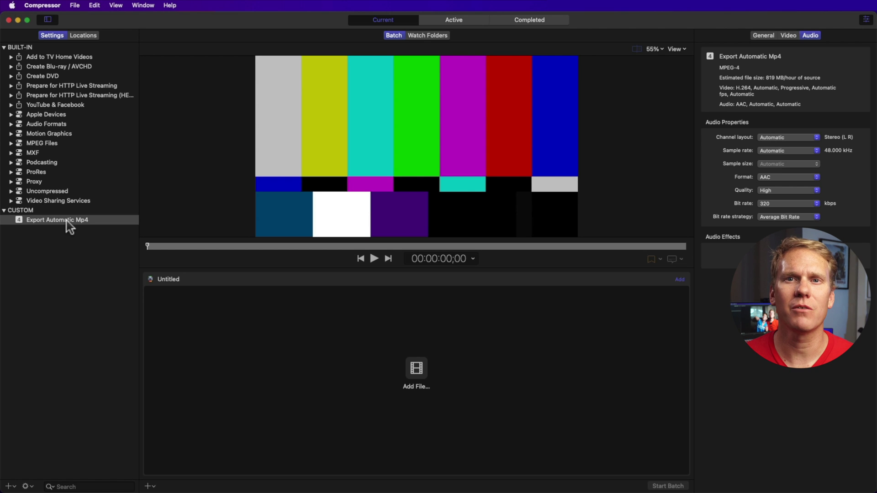
Step: Save Export Automatic Mp4 as droplet 'Convert to mp4' on the Desktop, outputting to Source
right_click(66, 220)
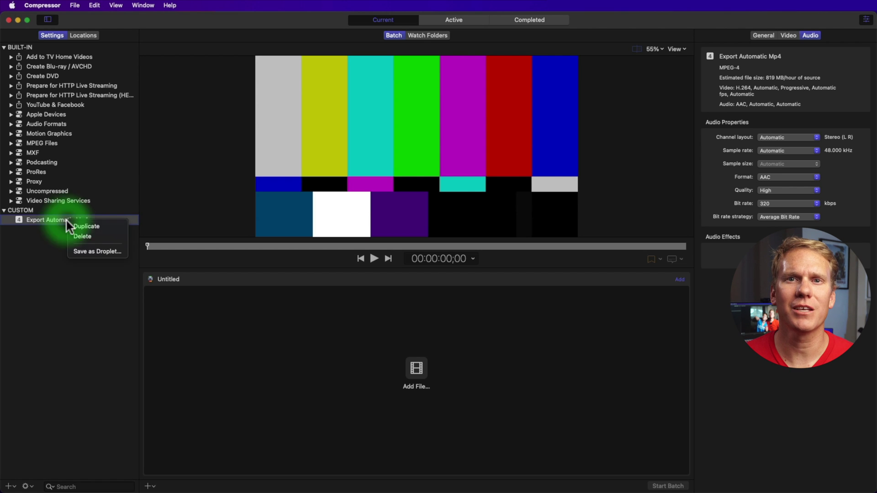
left_click(94, 251)
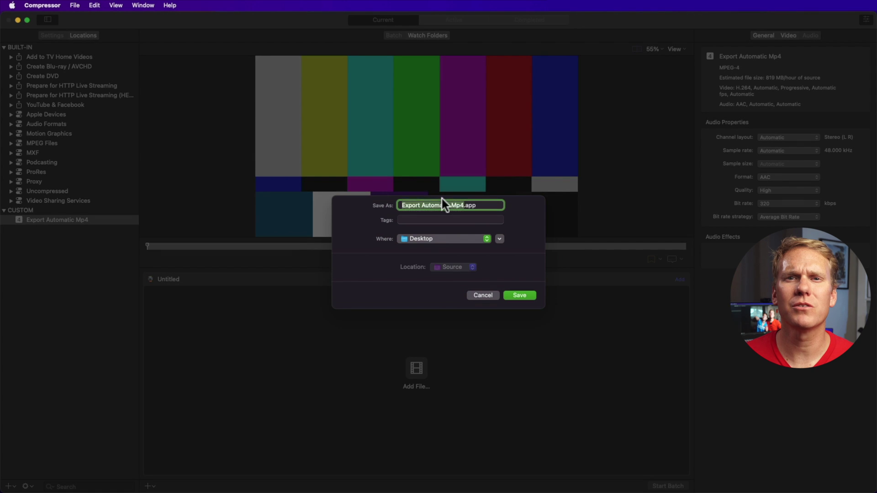
type("Convert to mp4")
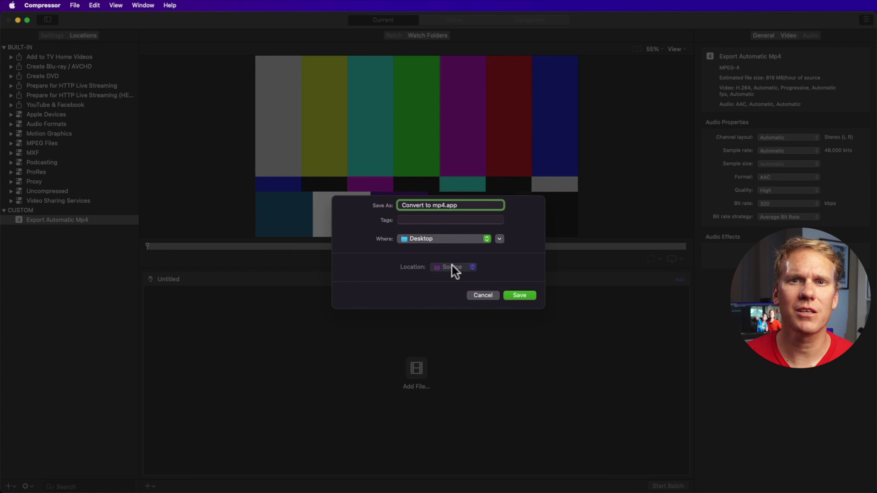
left_click(461, 237)
left_click(434, 239)
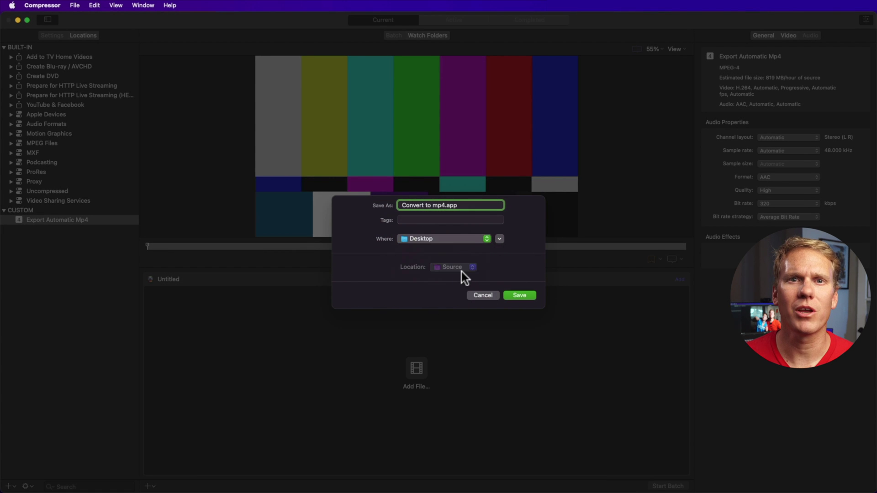
left_click(462, 272)
left_click(461, 272)
left_click(521, 294)
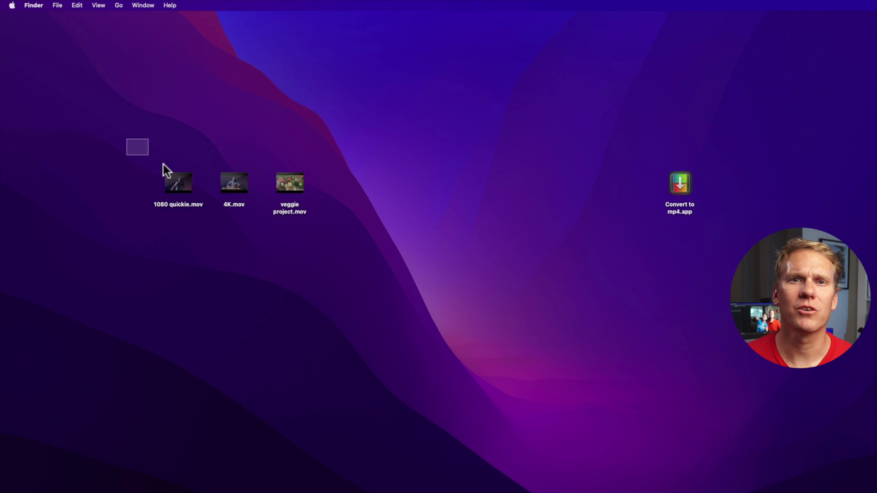
Step: Drop the three .mov files onto Convert to mp4, output beside the sources, start, and check progress
left_click_drag(163, 164, 332, 246)
left_click_drag(185, 194, 676, 187)
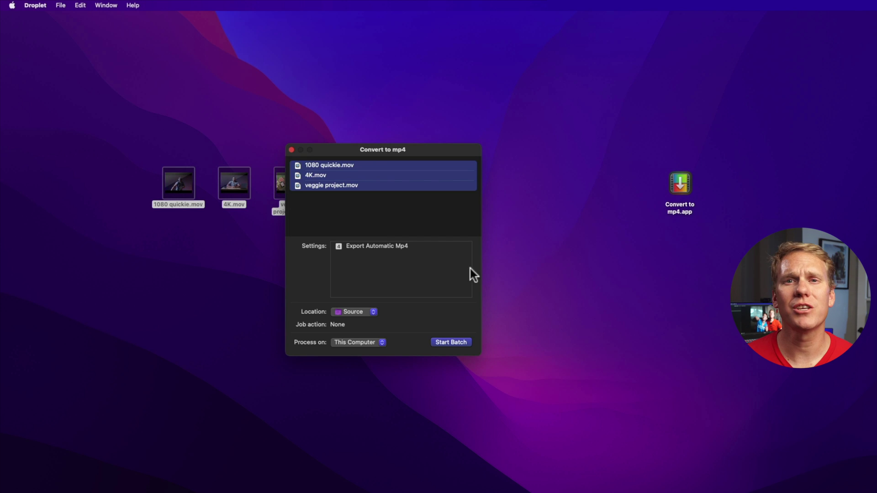
left_click(353, 311)
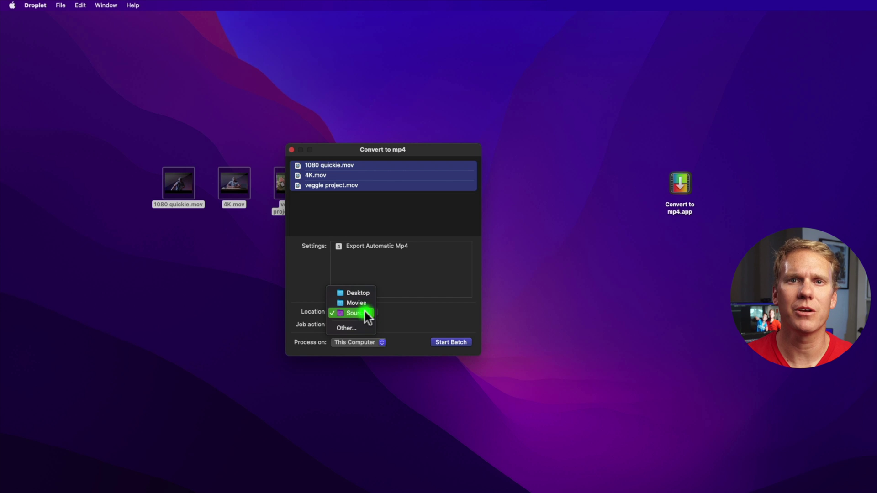
left_click(365, 312)
left_click(442, 342)
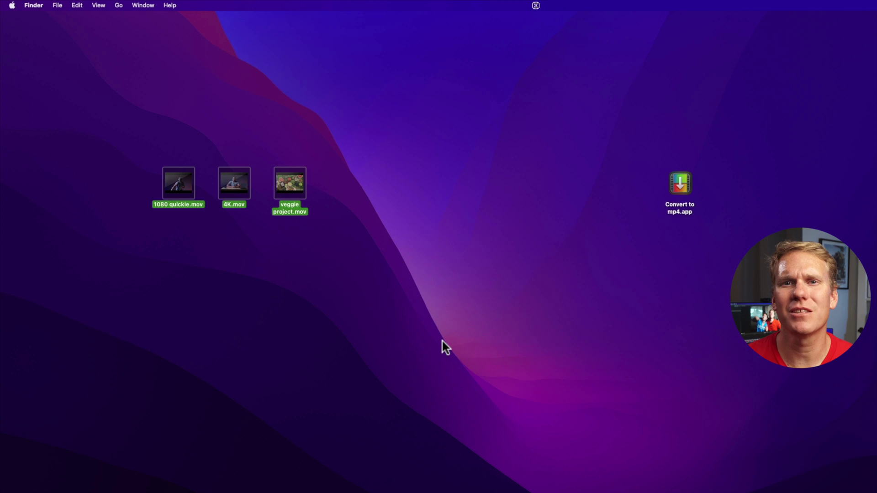
left_click(535, 6)
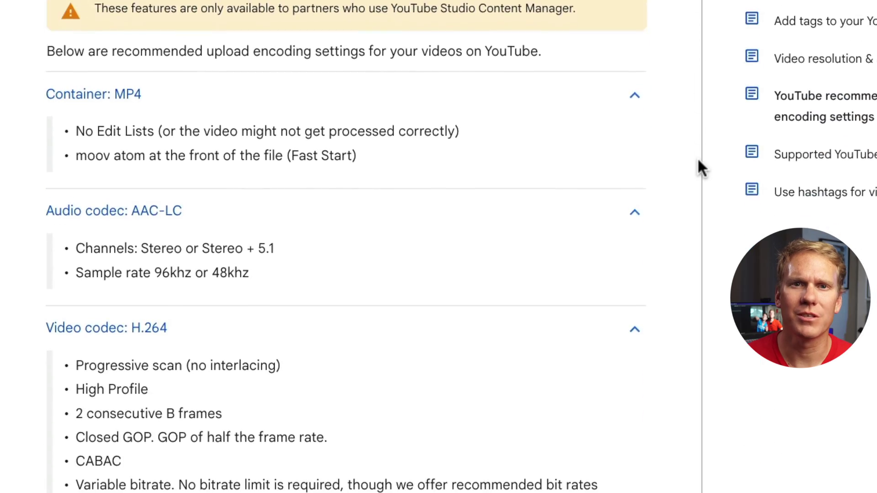
Step: Scroll YouTube's upload encoding guidance past container, audio and video codecs to frame rate and bitrate
scroll(698, 160, "down", 3)
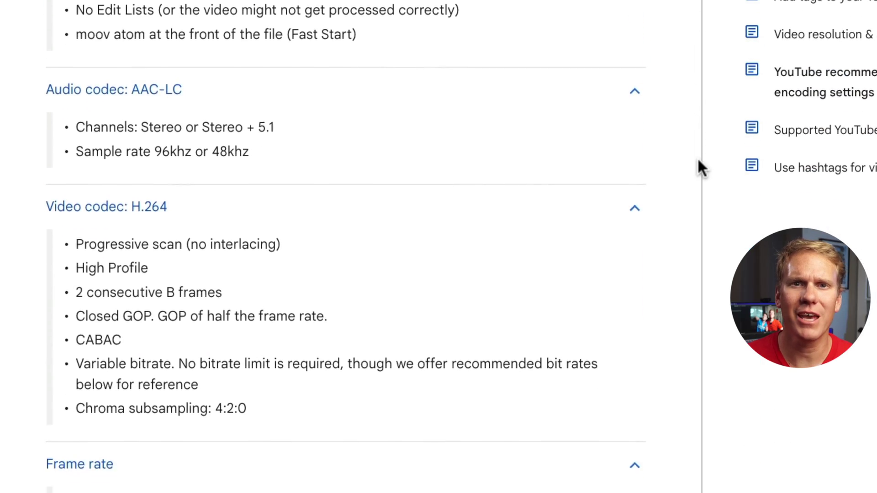
scroll(697, 160, "down", 2)
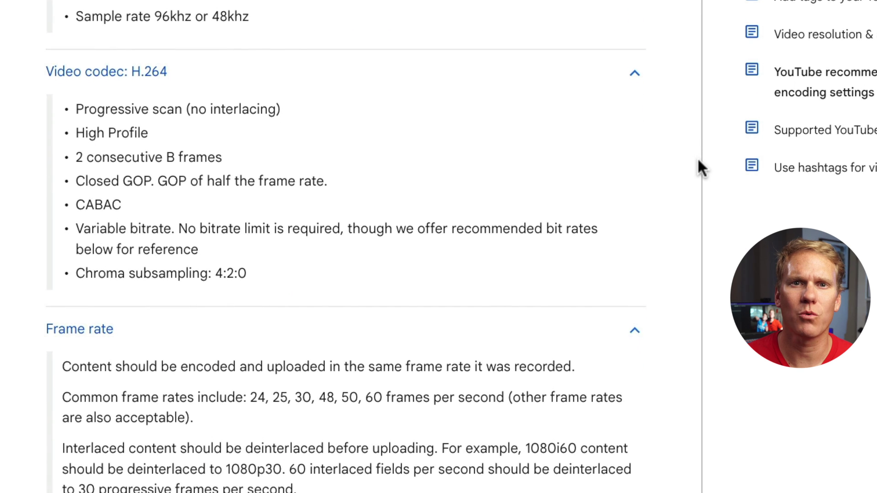
scroll(697, 161, "down", 3)
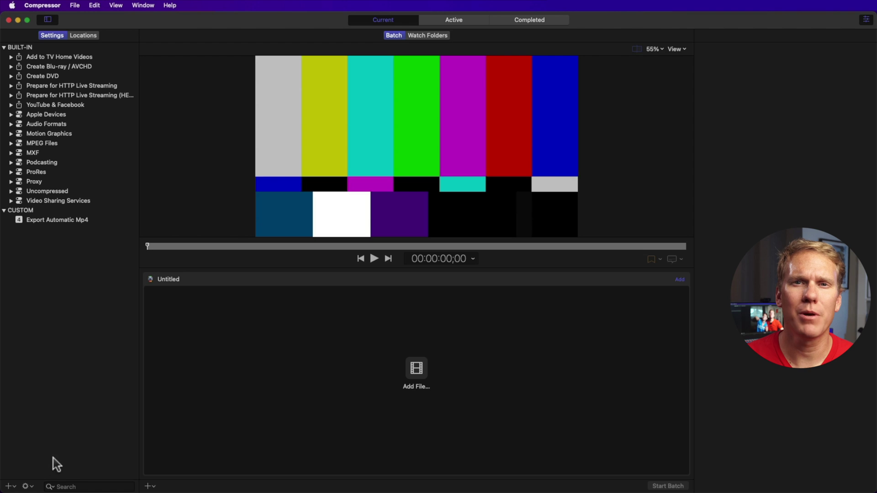
Step: Create a new MPEG-4 custom setting named 'YT 4K Standard'
left_click(10, 486)
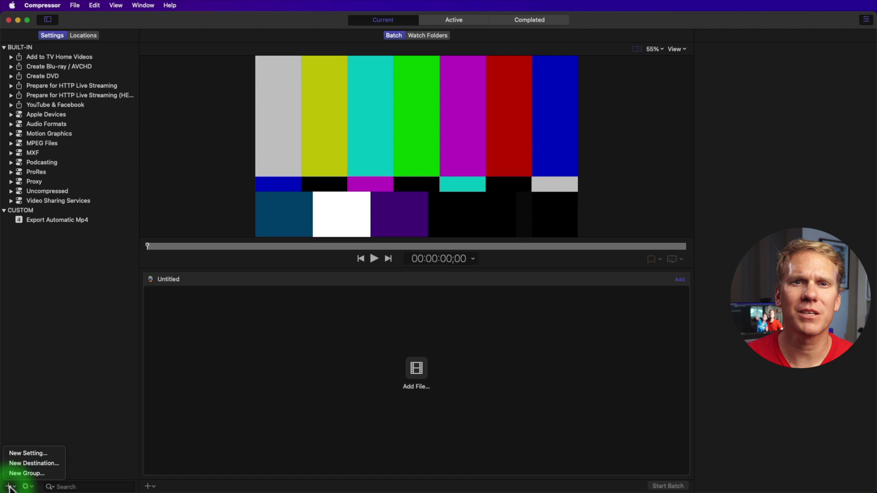
left_click(21, 452)
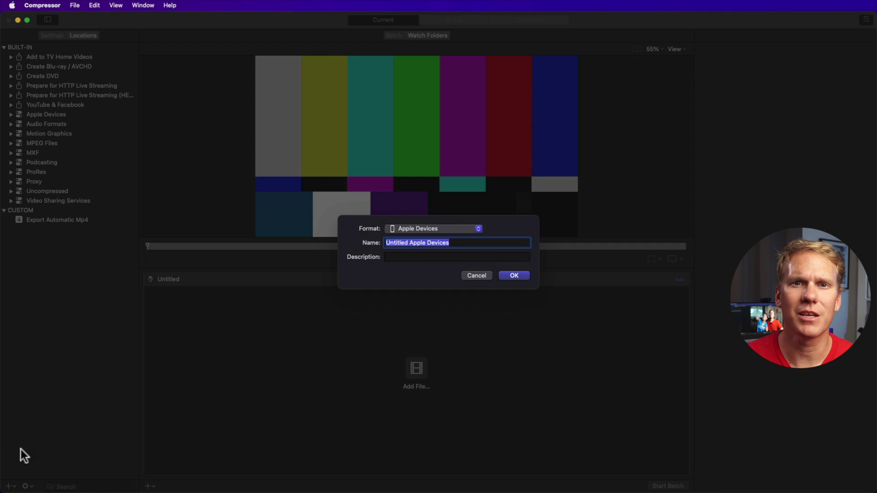
left_click(431, 229)
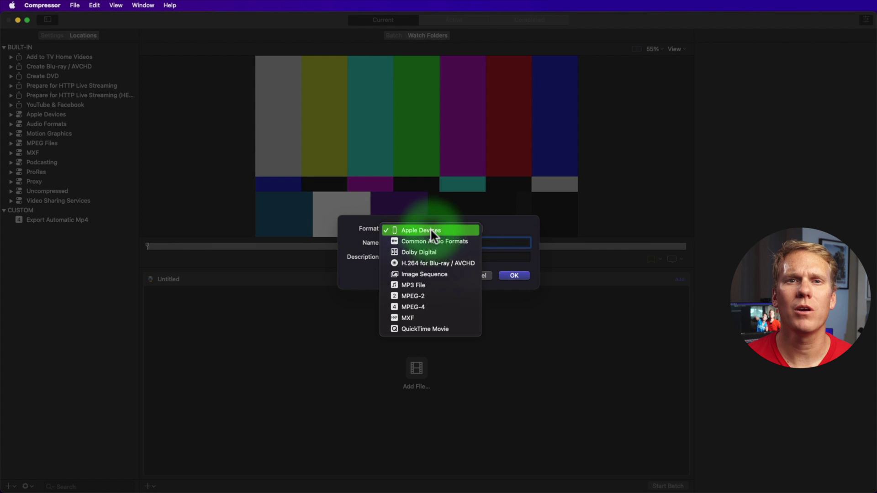
left_click(423, 307)
triple_click(470, 242)
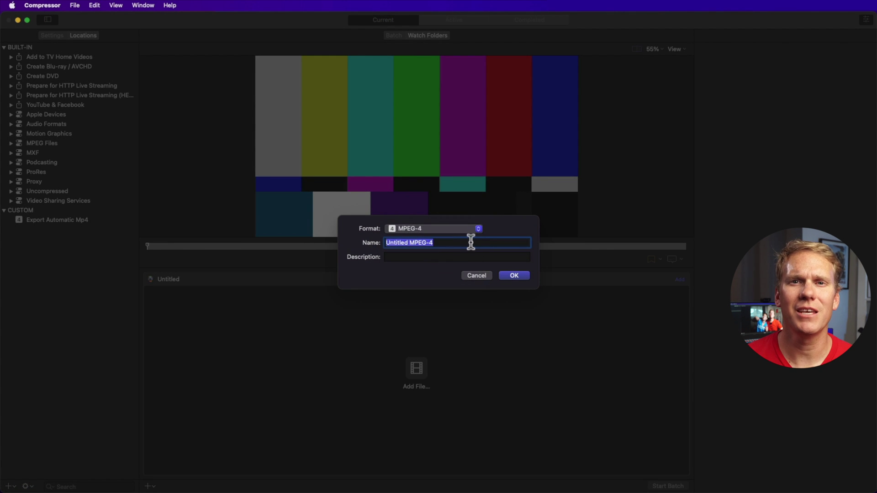
type("YT 4K Standard")
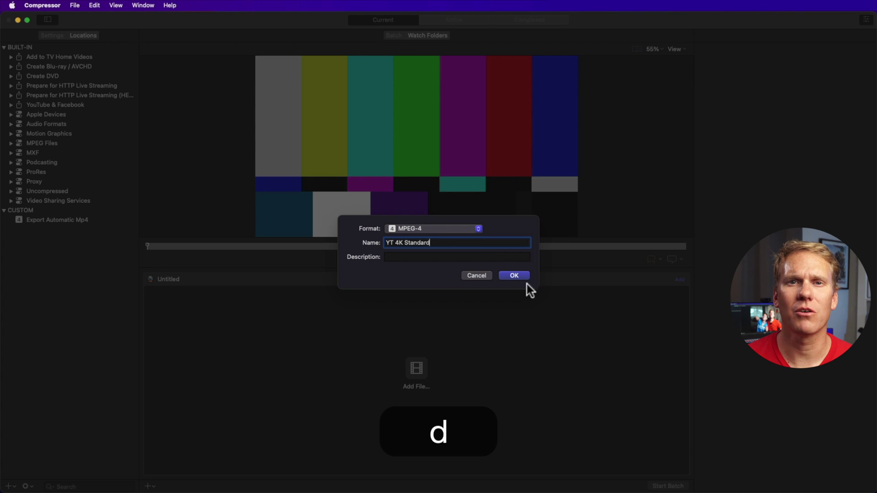
left_click(513, 276)
Step: Set its video frame size to 3840 x 2160 and colour space to Rec. 709
left_click(787, 35)
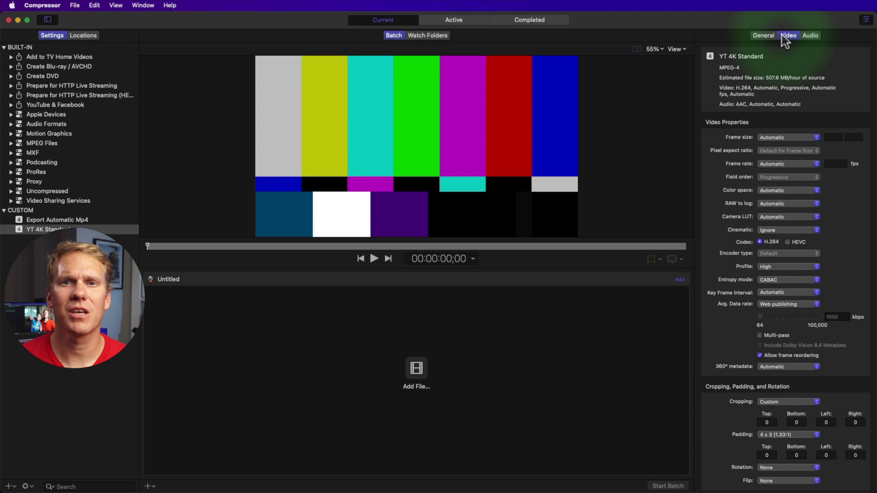
left_click(789, 137)
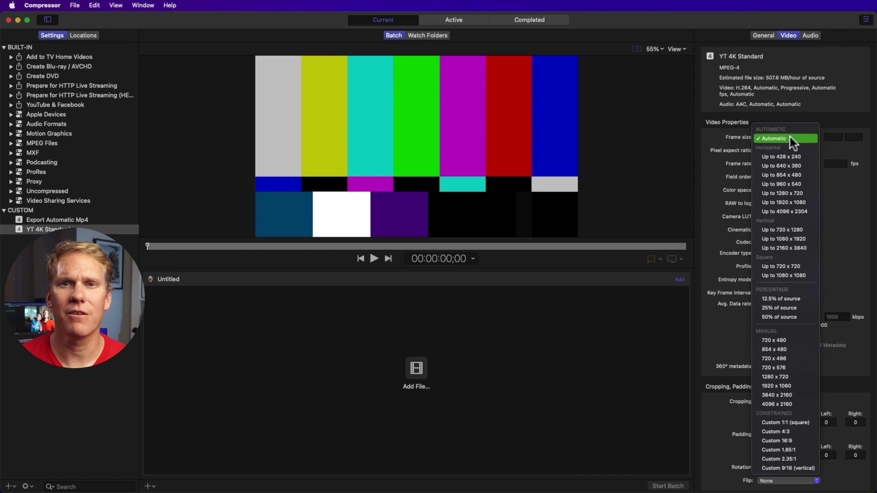
left_click(779, 394)
left_click(778, 190)
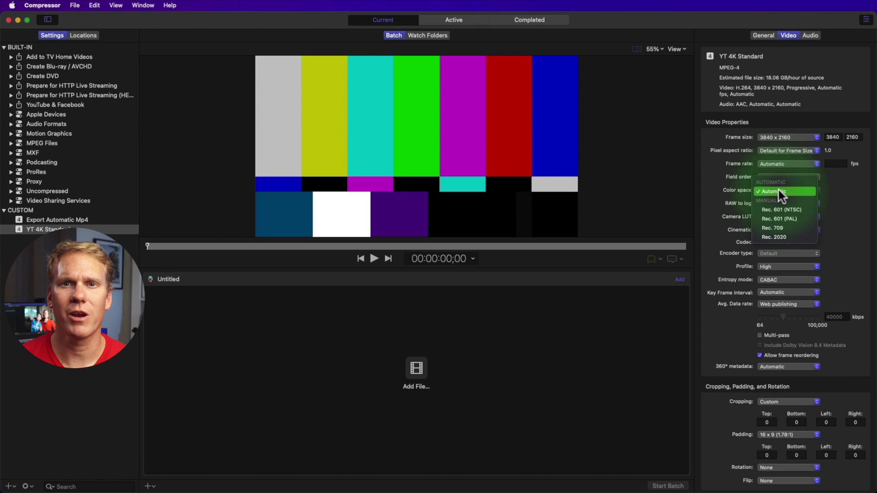
left_click(774, 228)
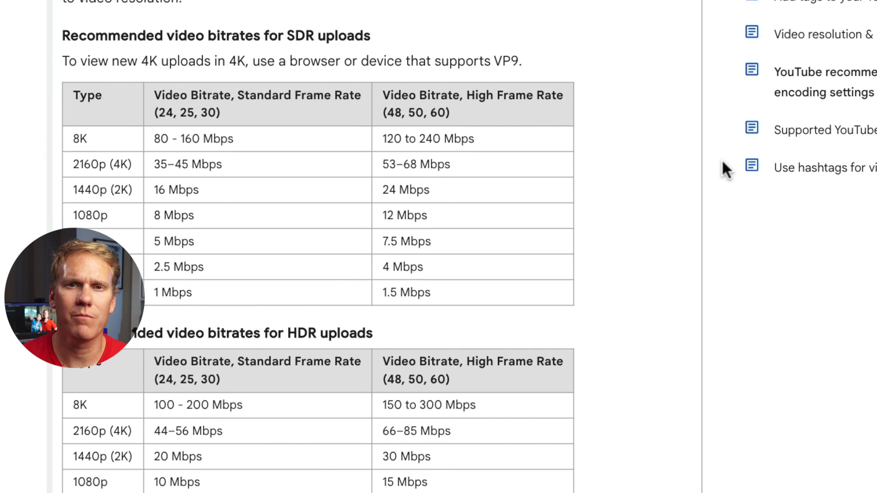
scroll(726, 170, "down", 1)
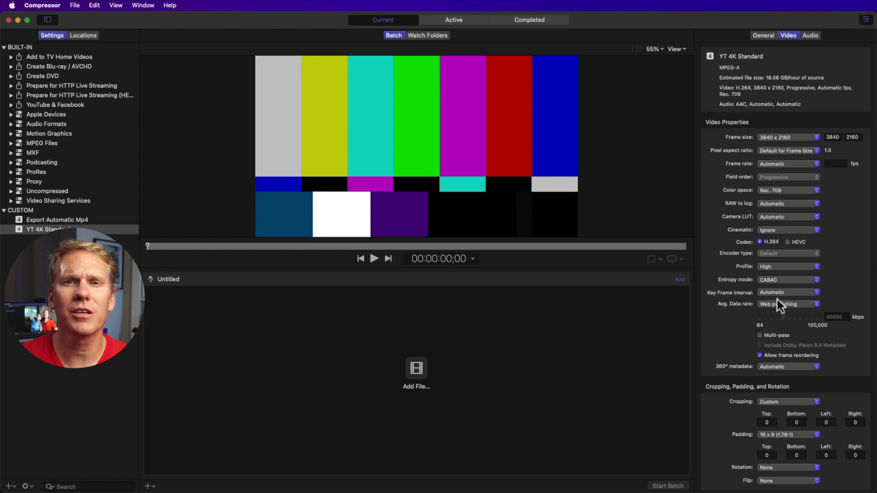
left_click(777, 303)
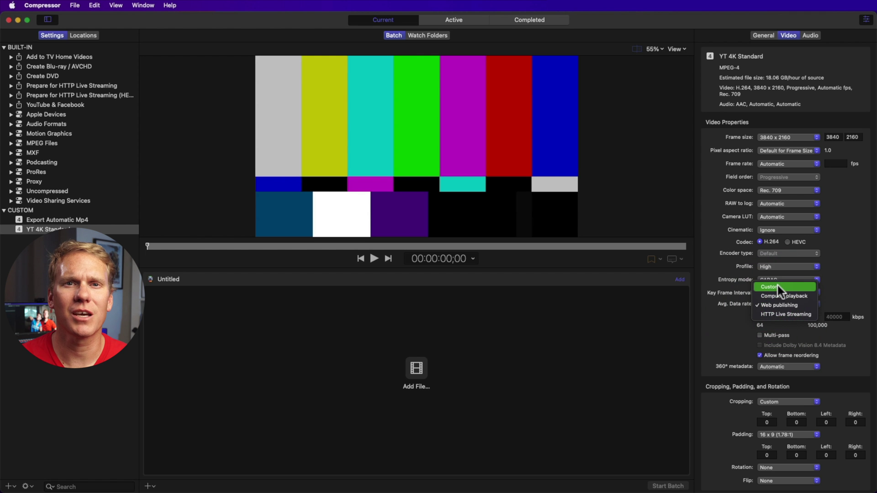
Step: Change the video average data rate to a custom 45000 kbps
left_click(777, 286)
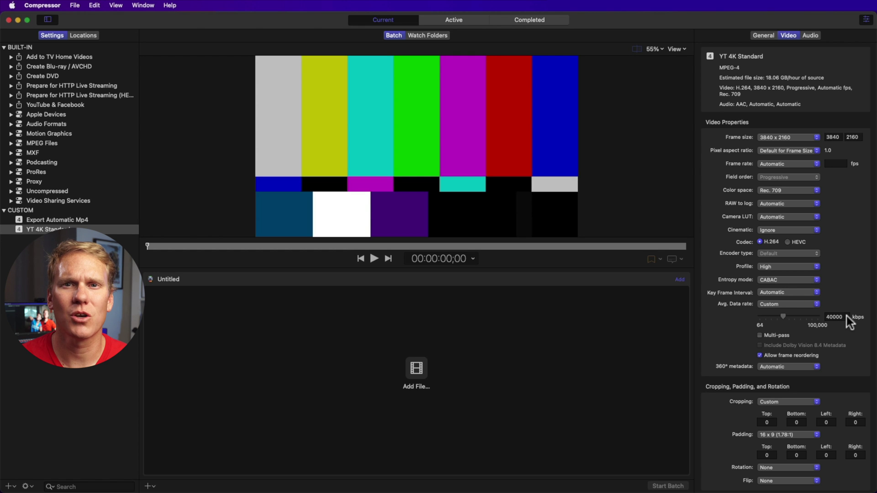
left_click_drag(845, 316, 801, 313)
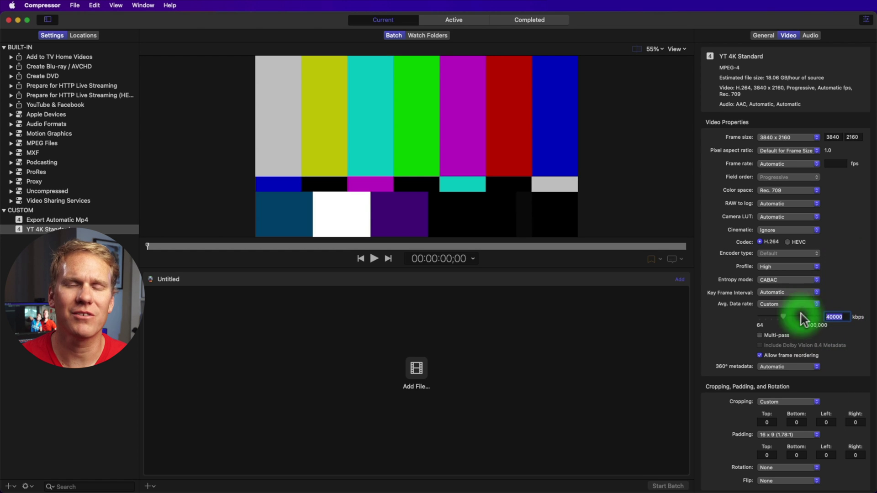
type("45")
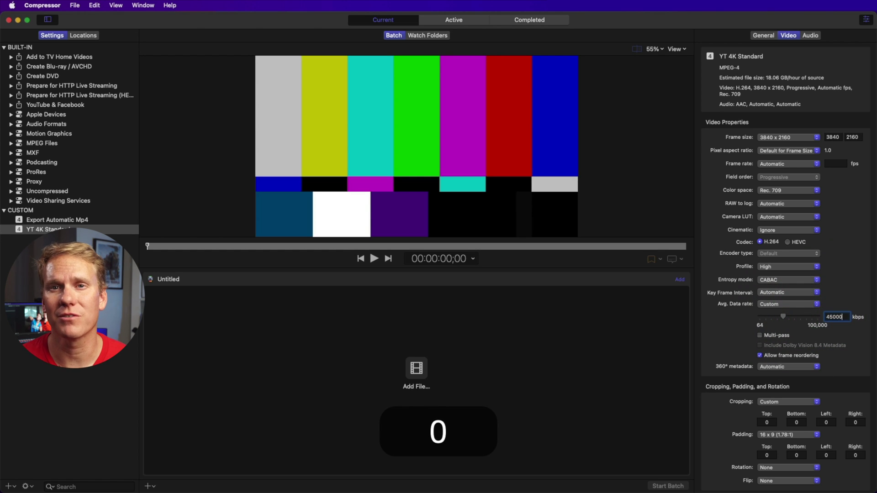
key("Return")
Step: Set the audio to Stereo (L R), 48 kHz sample rate and 320 kbps bit rate
left_click(810, 35)
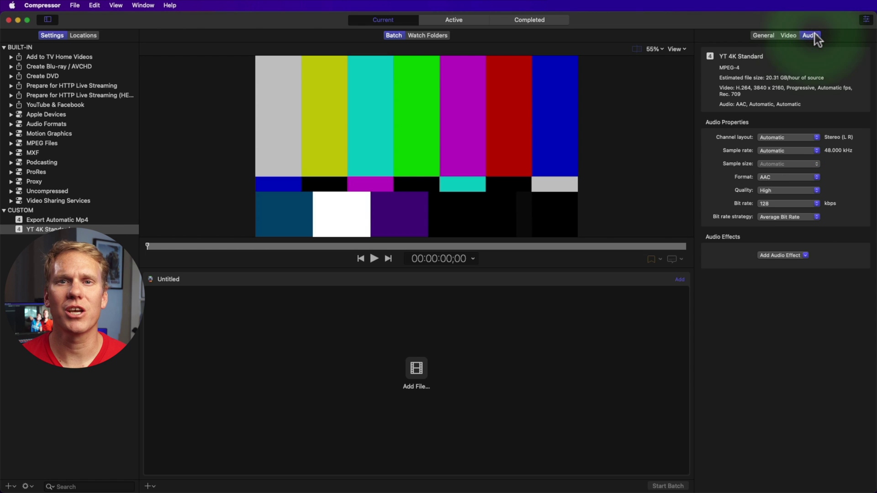
left_click(793, 136)
left_click(786, 161)
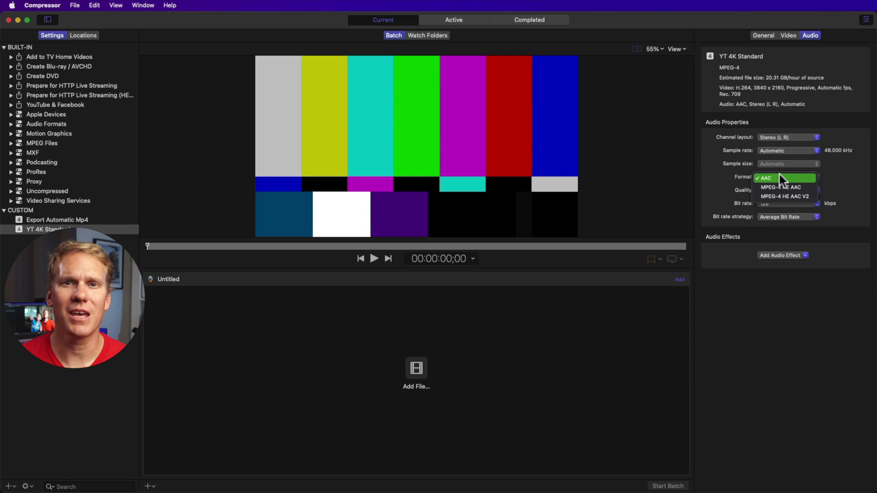
left_click(787, 151)
left_click(786, 146)
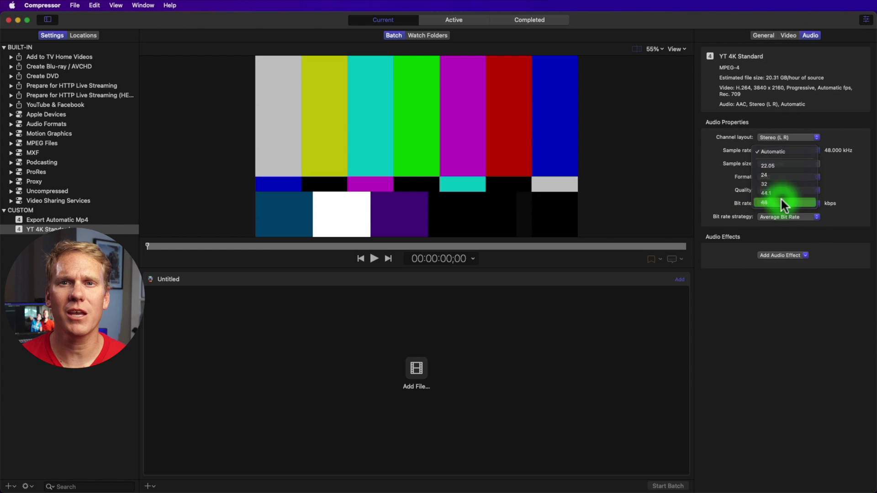
left_click(780, 200)
left_click(778, 268)
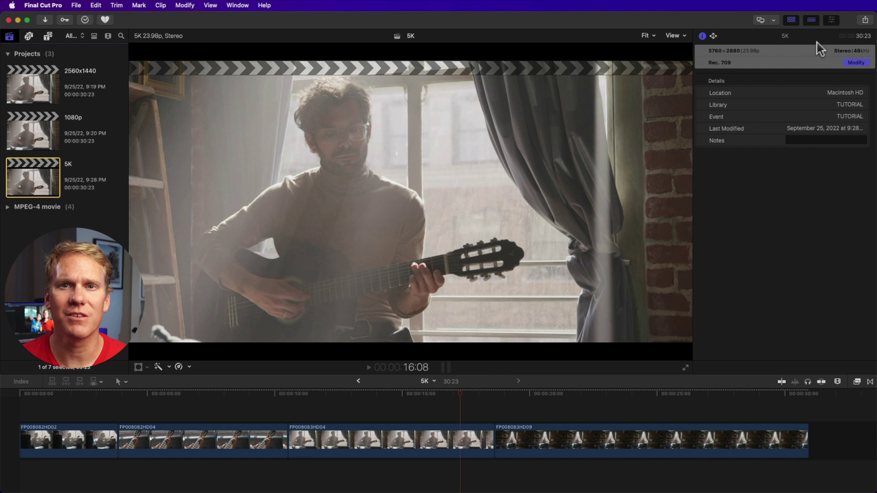
Step: Add a Compressor Settings destination using Custom > YT 4K Standard, then confirm it appears in Share
left_click(866, 20)
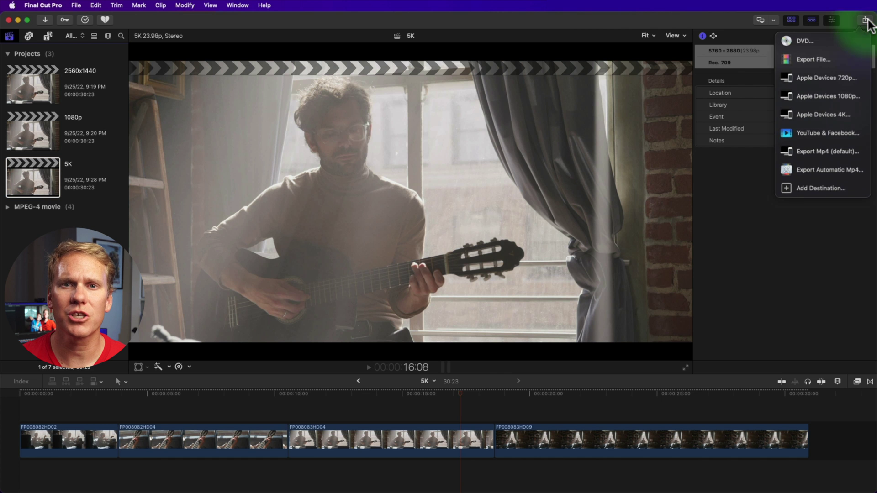
left_click(824, 180)
left_click_drag(458, 256, 305, 274)
scroll(314, 185, "down", 10)
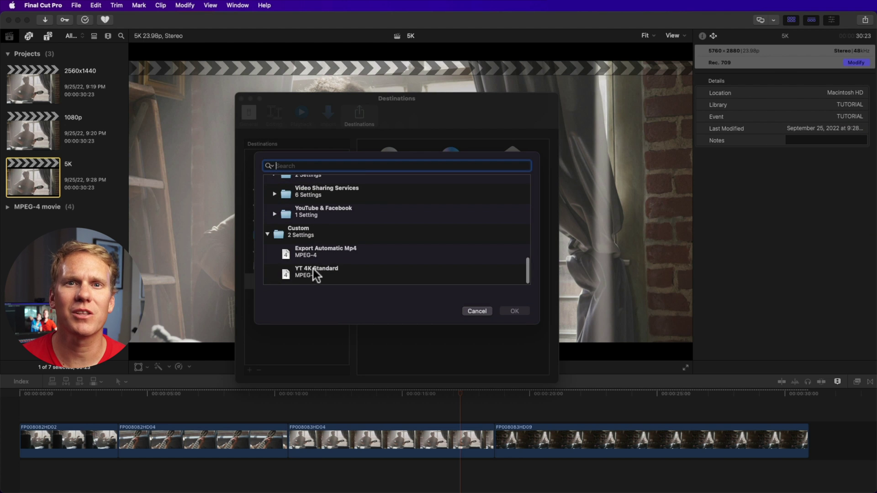
left_click(312, 270)
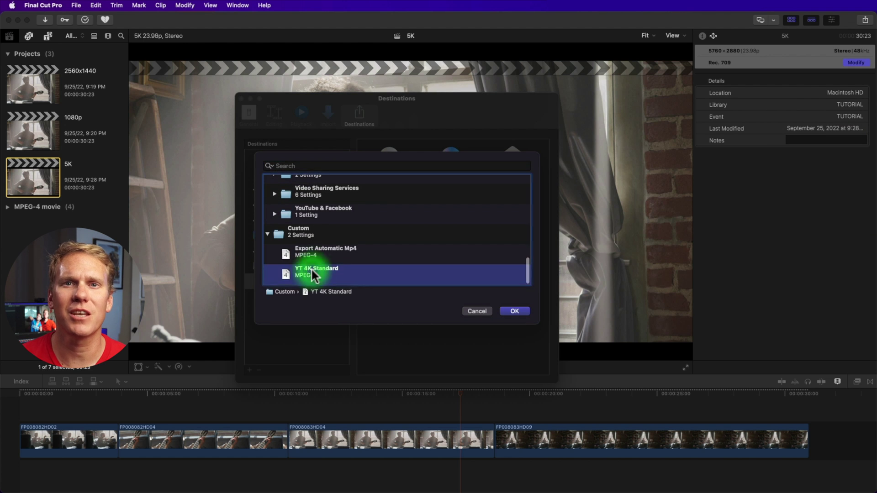
left_click(518, 311)
left_click(866, 20)
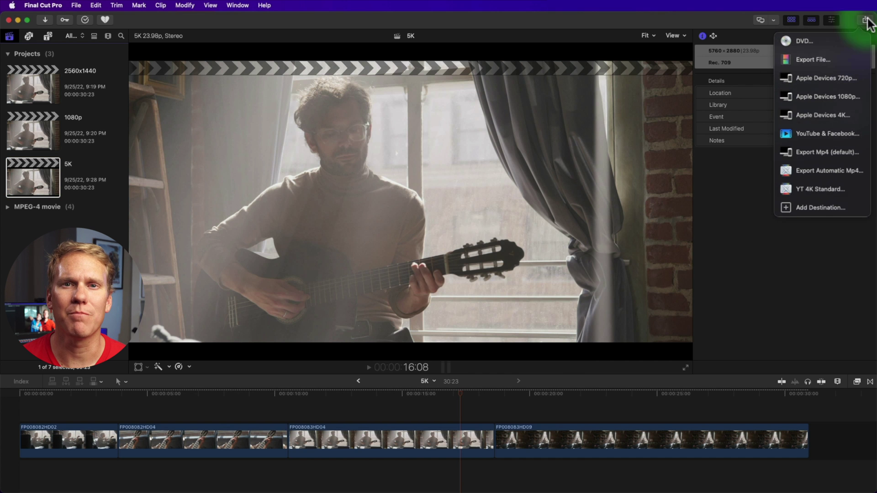